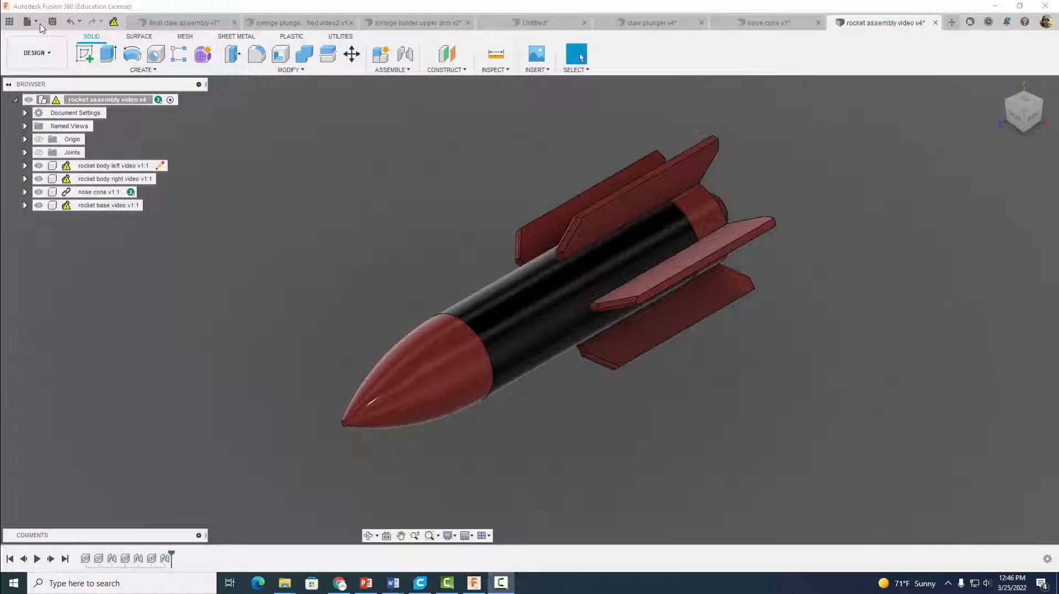
Step: Create a new design and start a sketch on the front origin plane
{"action": "left_click", "coordinate": [33, 23]}
{"action": "left_click", "coordinate": [42, 39]}
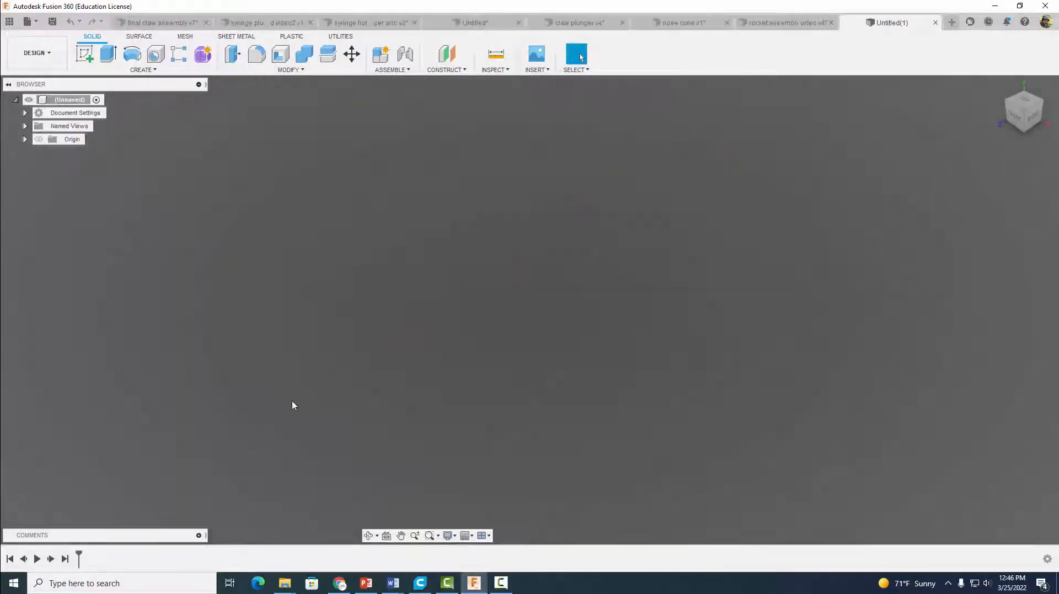
{"action": "left_click", "coordinate": [86, 56]}
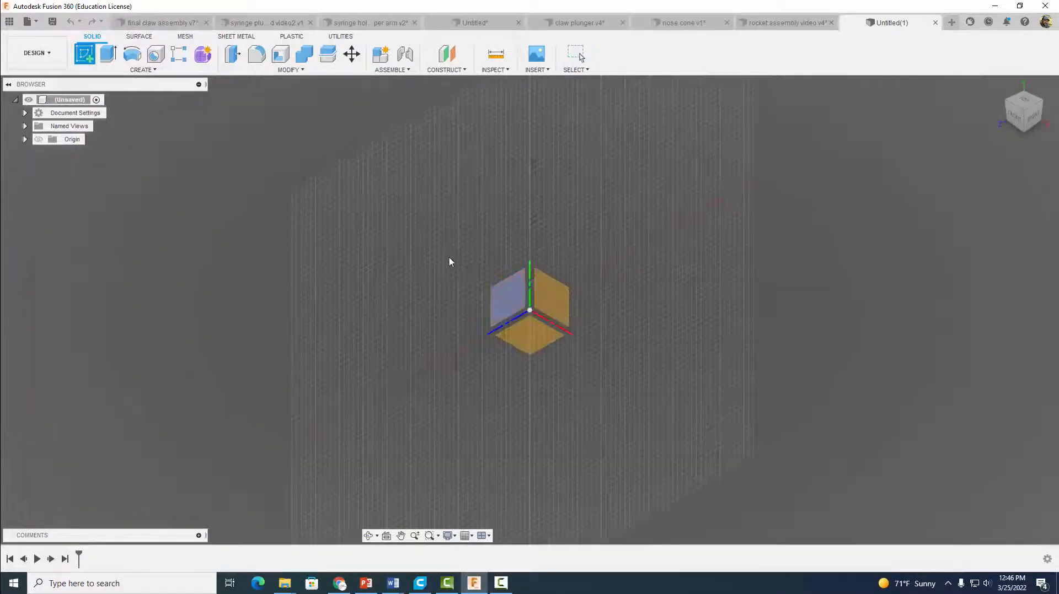
{"action": "left_click", "coordinate": [547, 299]}
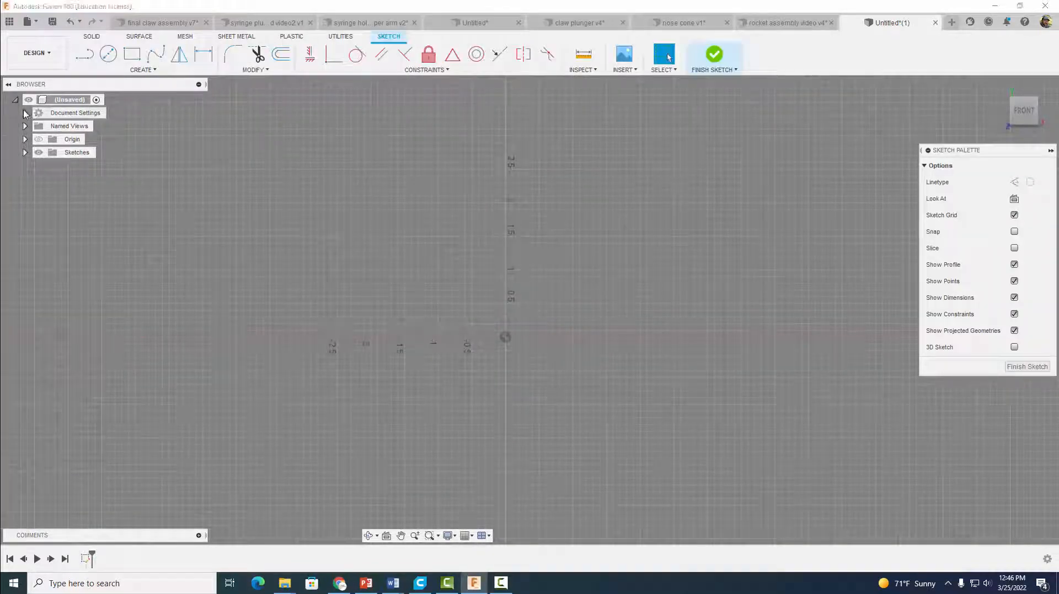
Step: Change the document's active units to millimetres
{"action": "left_click", "coordinate": [25, 113]}
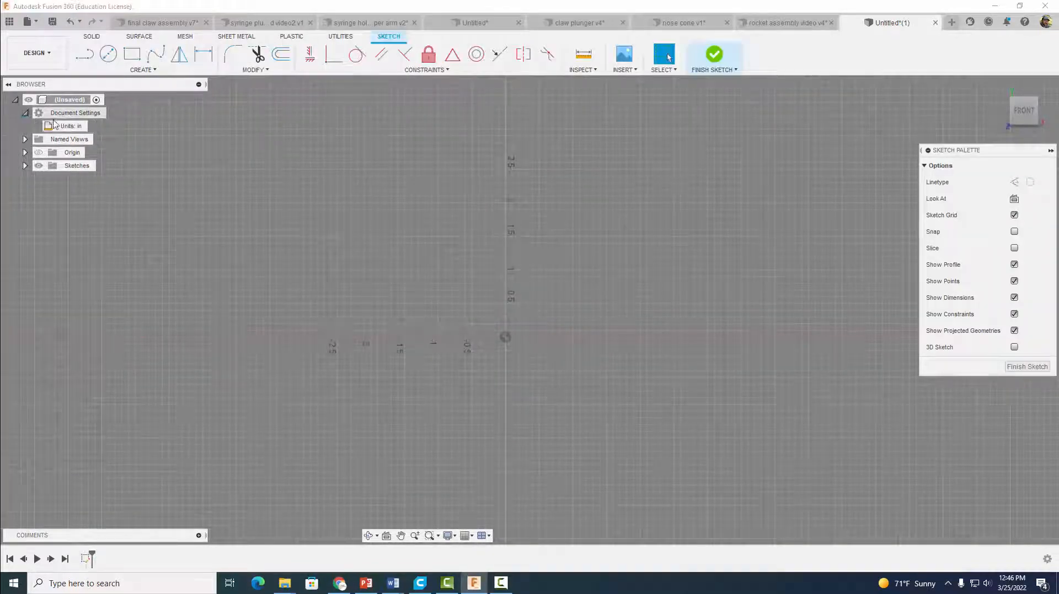
{"action": "left_click", "coordinate": [94, 126]}
{"action": "left_click", "coordinate": [1026, 167]}
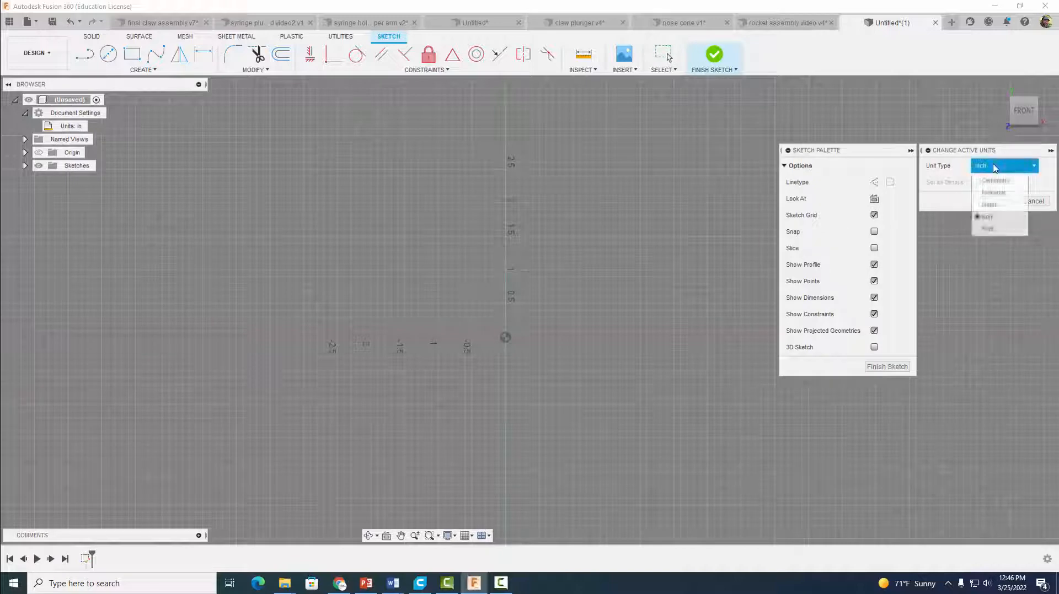
{"action": "left_click", "coordinate": [987, 180]}
{"action": "left_click", "coordinate": [994, 200]}
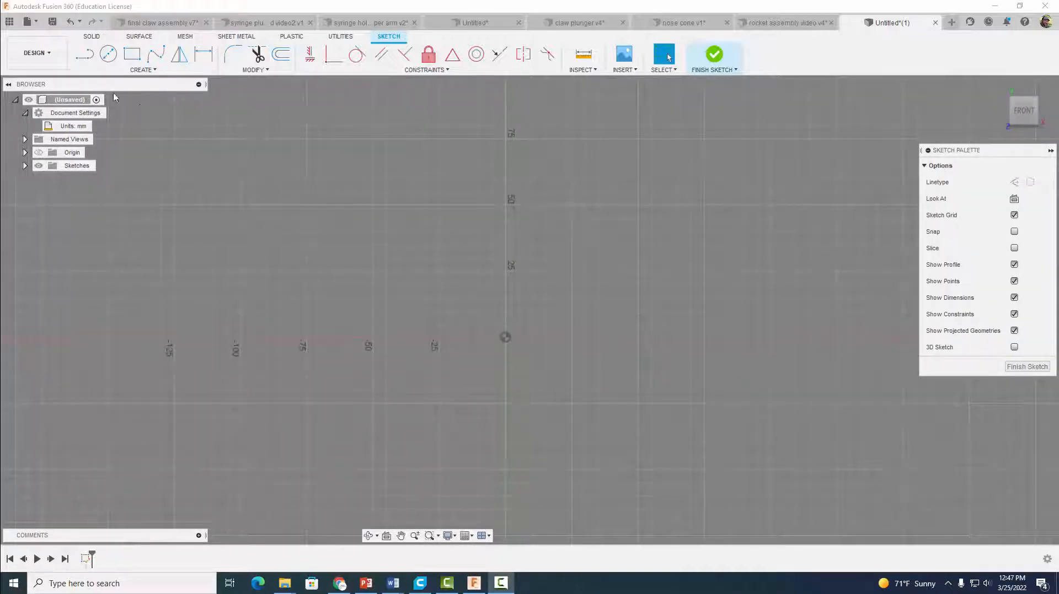
Step: Draw a 47 mm vertical line straight up from the origin
{"action": "key", "text": "l"}
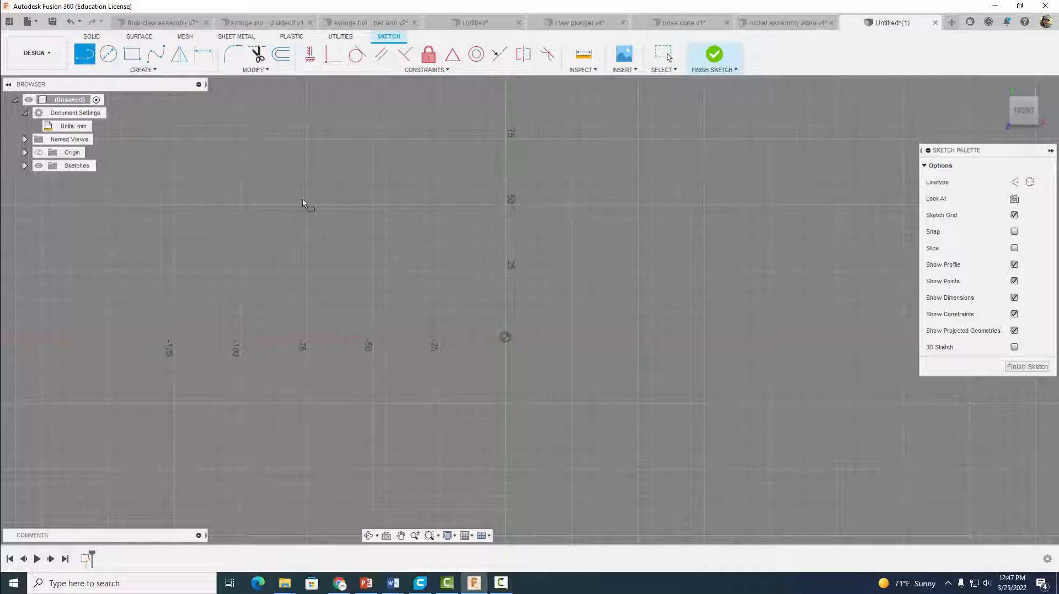
{"action": "left_click", "coordinate": [506, 337]}
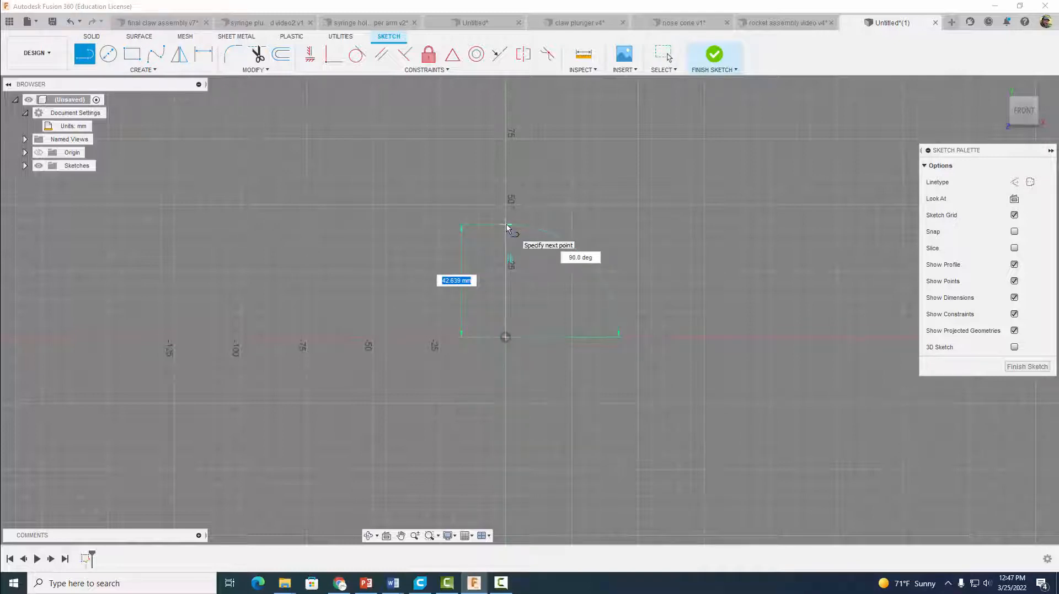
{"action": "key", "text": "Return"}
{"action": "key", "text": "Escape"}
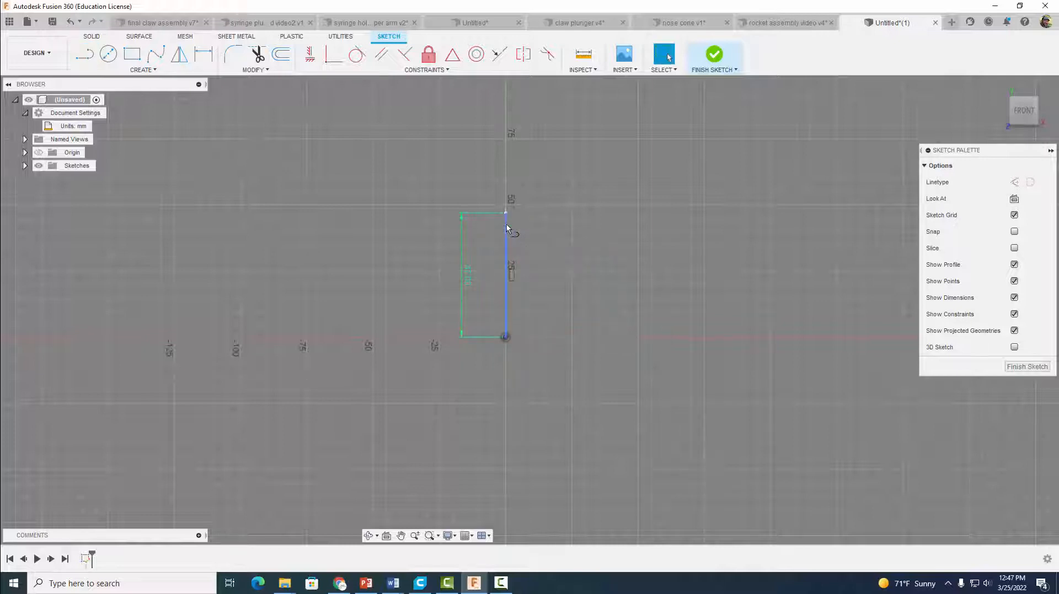
Step: Draw a 14 mm horizontal base line running left from the origin
{"action": "left_click", "coordinate": [86, 55]}
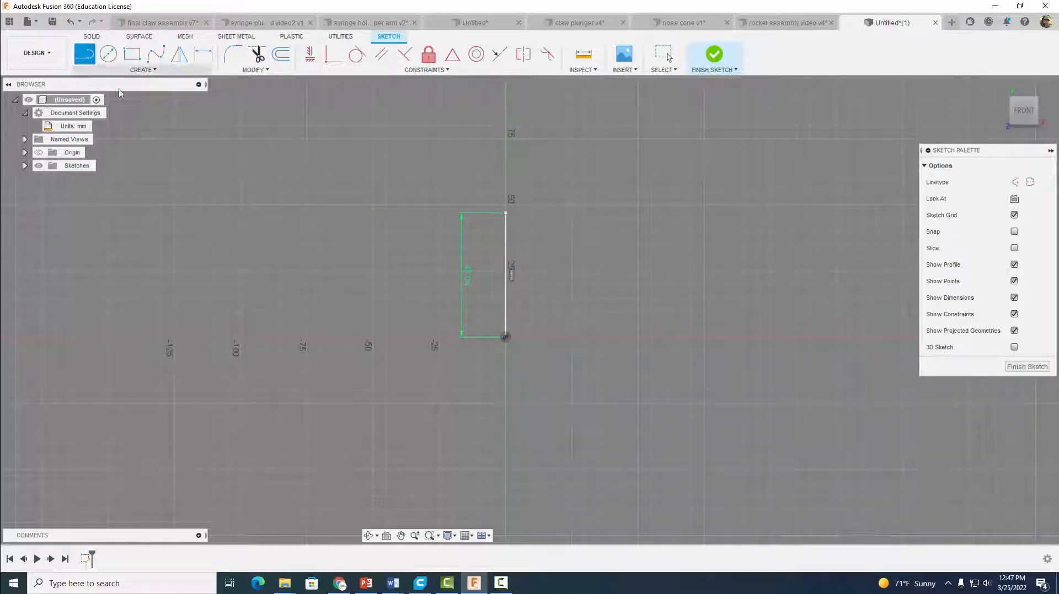
{"action": "left_click", "coordinate": [503, 338]}
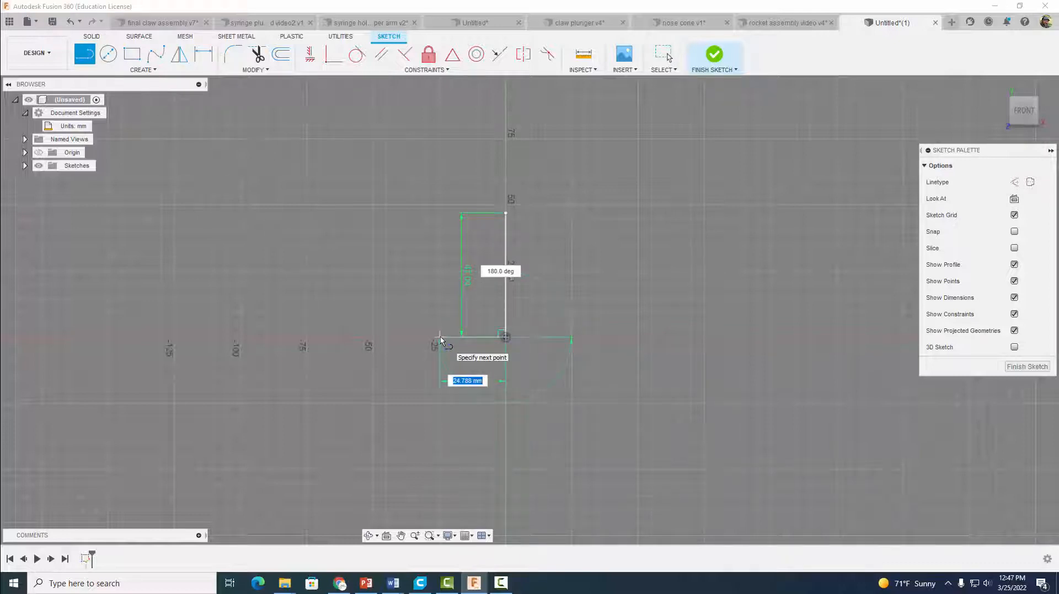
{"action": "type", "text": "14"}
{"action": "key", "text": "Return"}
{"action": "key", "text": "Escape"}
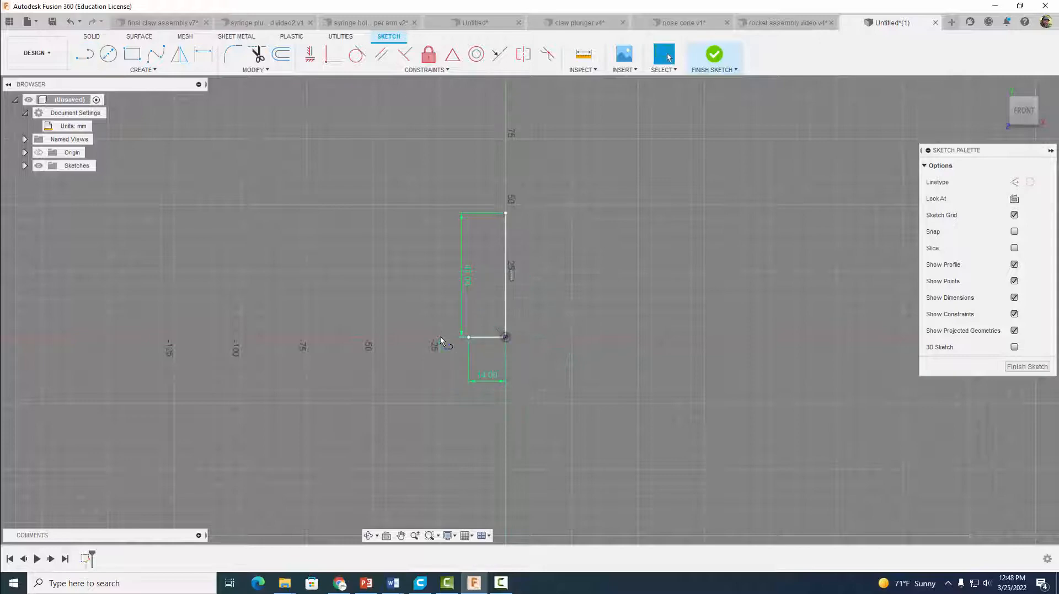
Step: Draw a 1 mm horizontal line running left from the upper end of the vertical line
{"action": "scroll", "coordinate": [523, 330], "scroll_direction": "up", "scroll_amount": 1}
{"action": "scroll", "coordinate": [523, 329], "scroll_direction": "up", "scroll_amount": 3}
{"action": "middle_click_drag", "start_coordinate": [542, 263], "coordinate": [621, 364]}
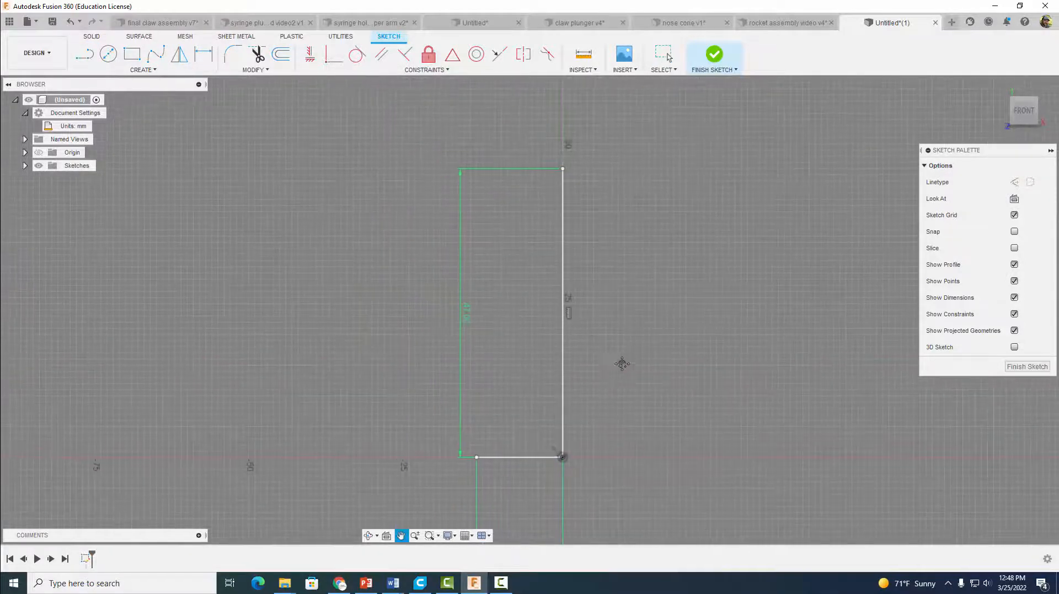
{"action": "left_click", "coordinate": [85, 53]}
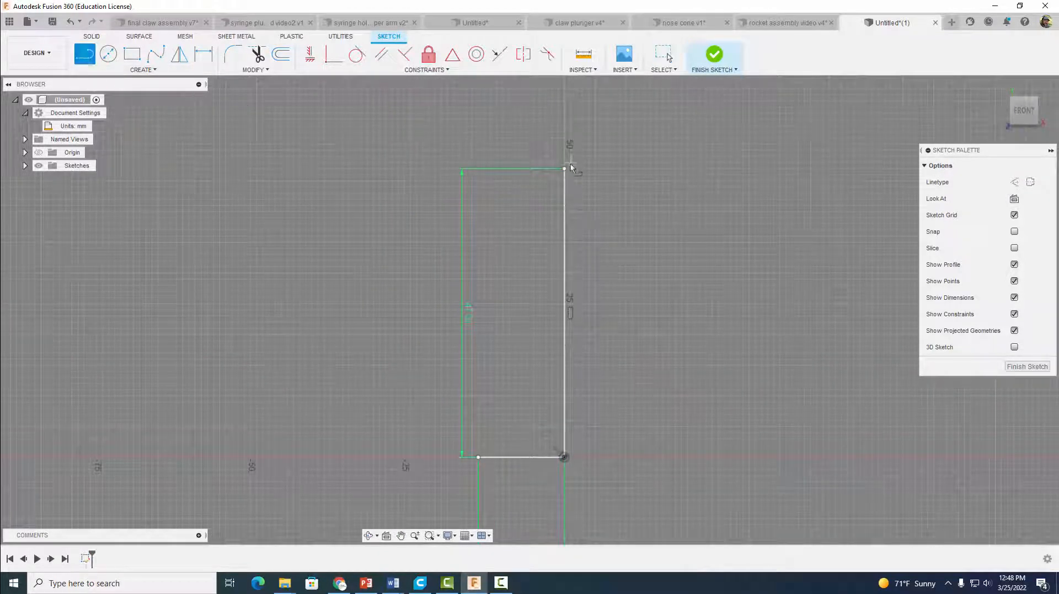
{"action": "left_click", "coordinate": [564, 169]}
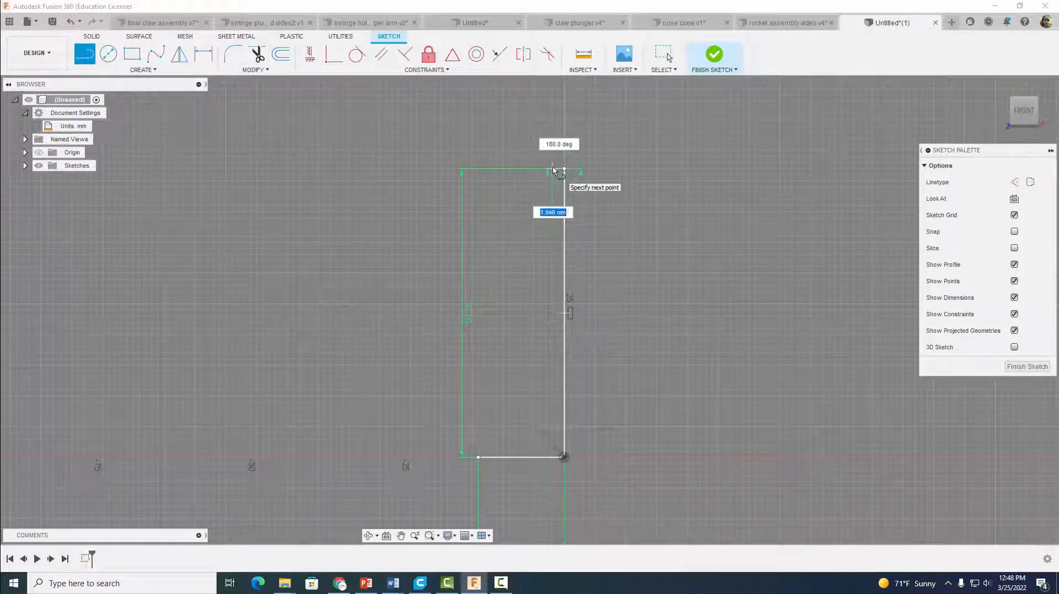
{"action": "key", "text": "Escape"}
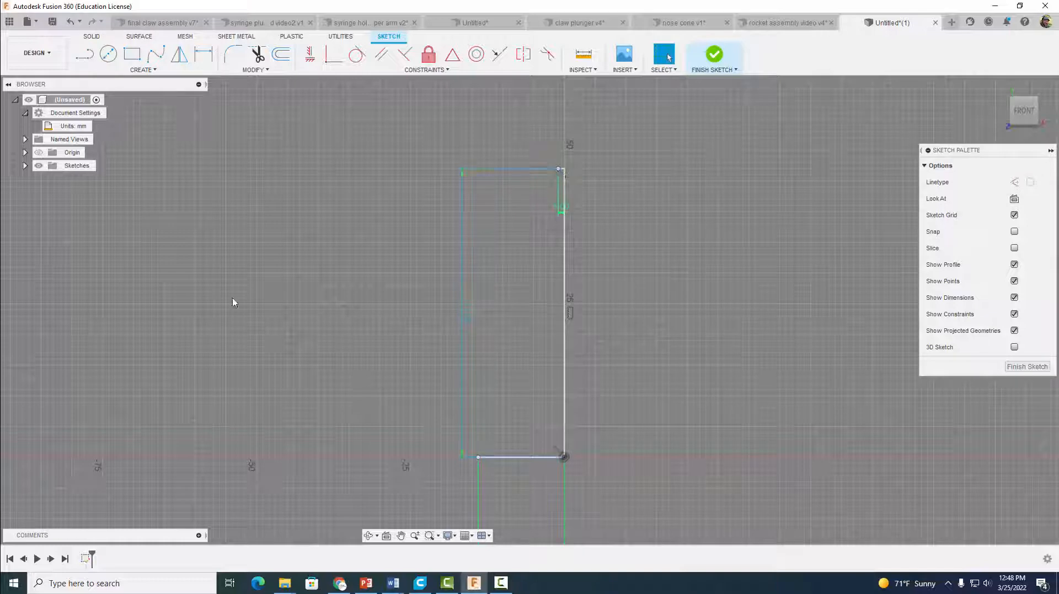
Step: Draw a vertical construction line about 51 mm long upward from the base line's left end, and switch back to the normal linetype
{"action": "left_click", "coordinate": [1013, 181]}
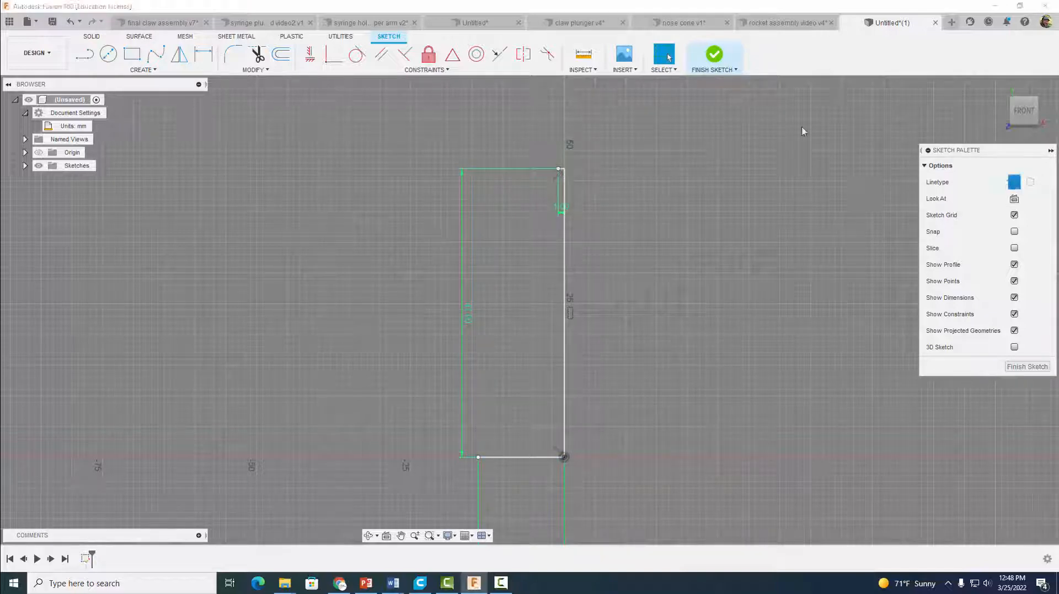
{"action": "left_click", "coordinate": [84, 53]}
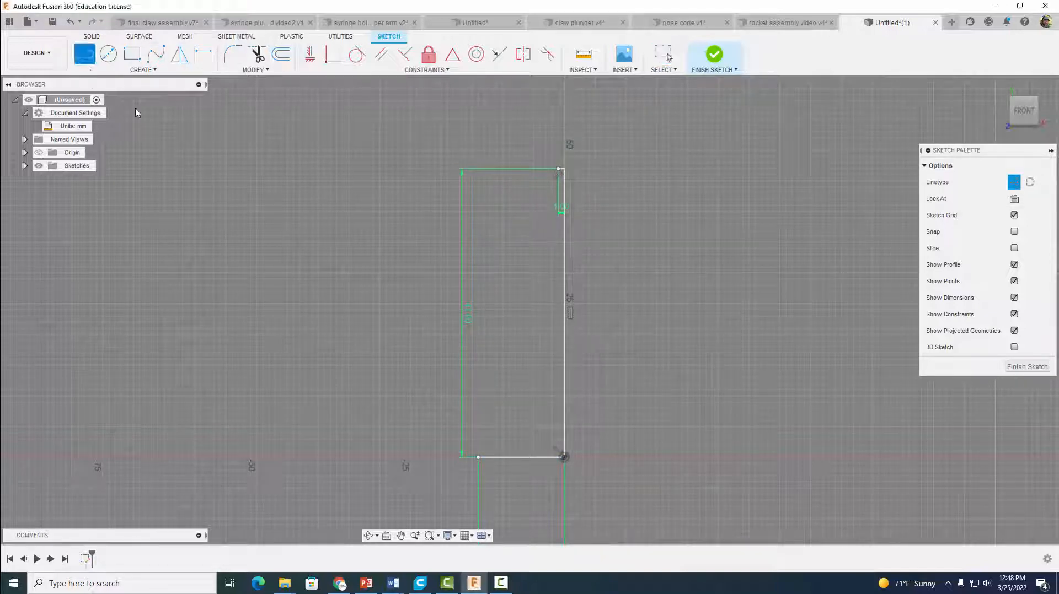
{"action": "left_click", "coordinate": [478, 456]}
{"action": "left_click", "coordinate": [478, 146]}
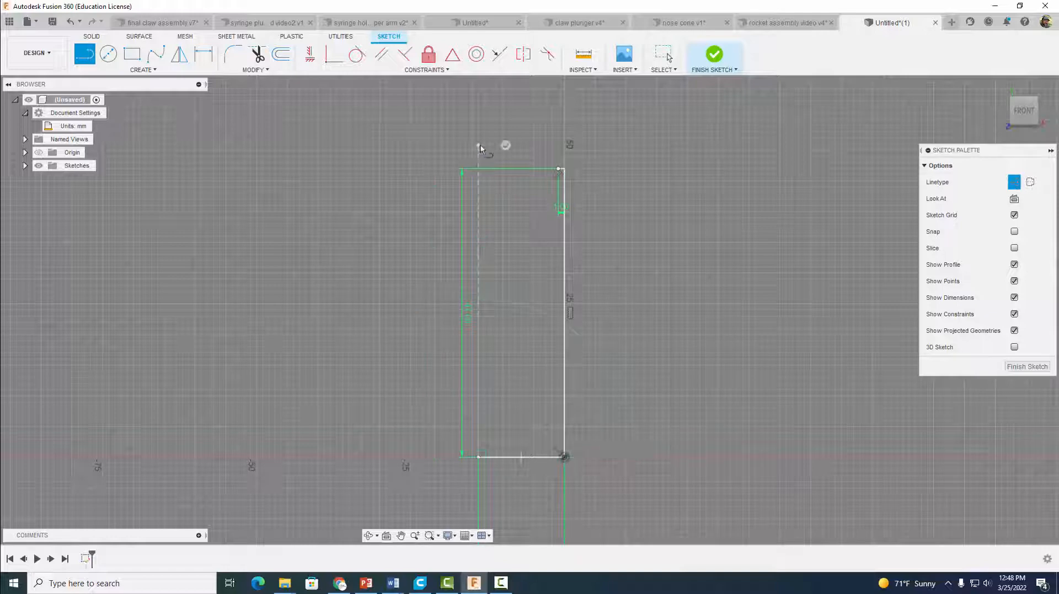
{"action": "left_click", "coordinate": [1014, 182]}
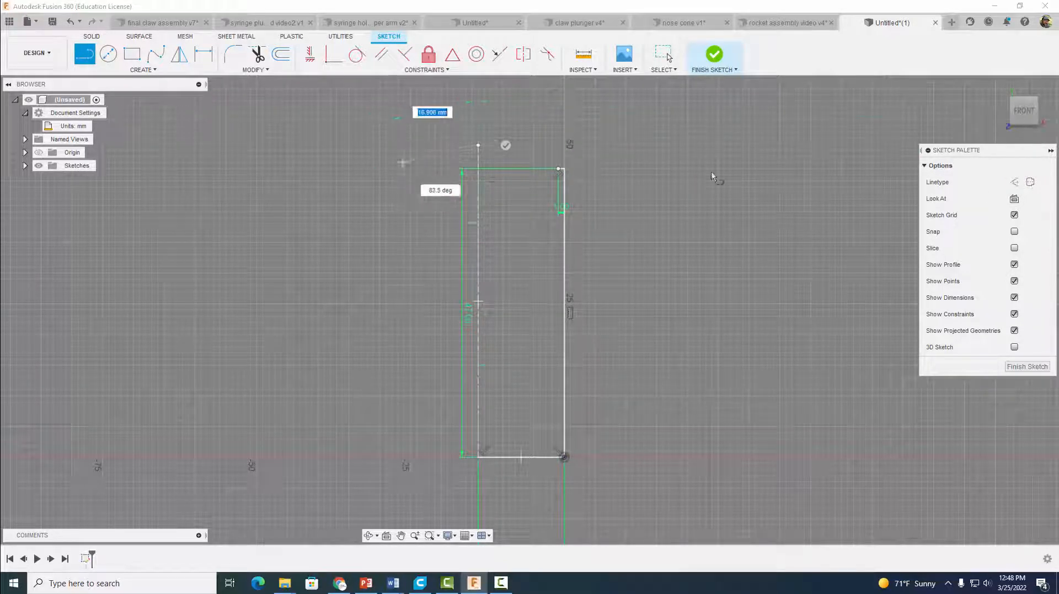
{"action": "key", "text": "Escape"}
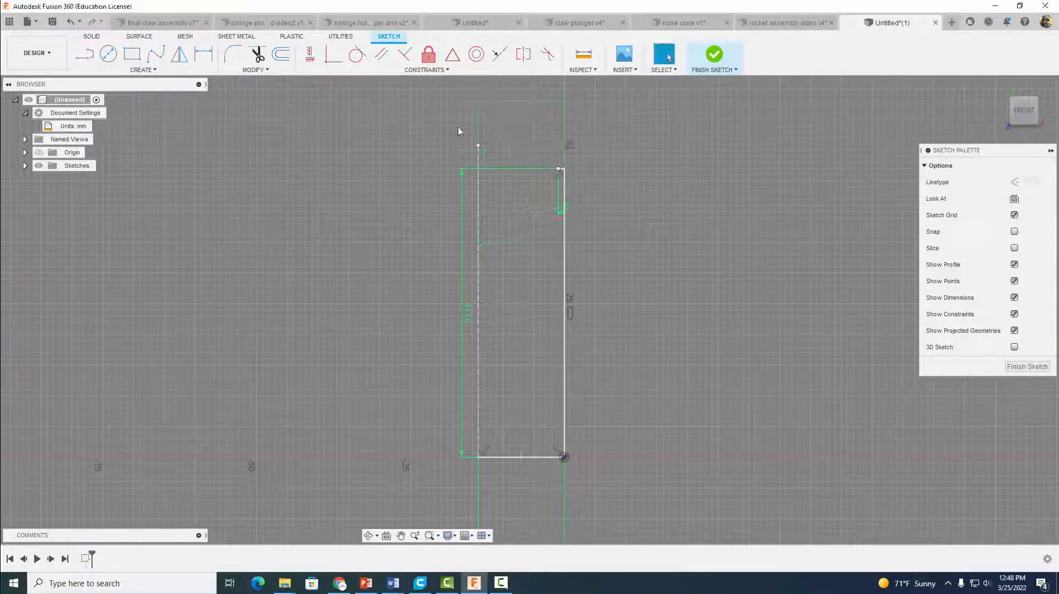
Step: Draw a three-point arc from the base line's left end to the left end of the 1 mm top line, closing the profile
{"action": "left_click", "coordinate": [142, 70]}
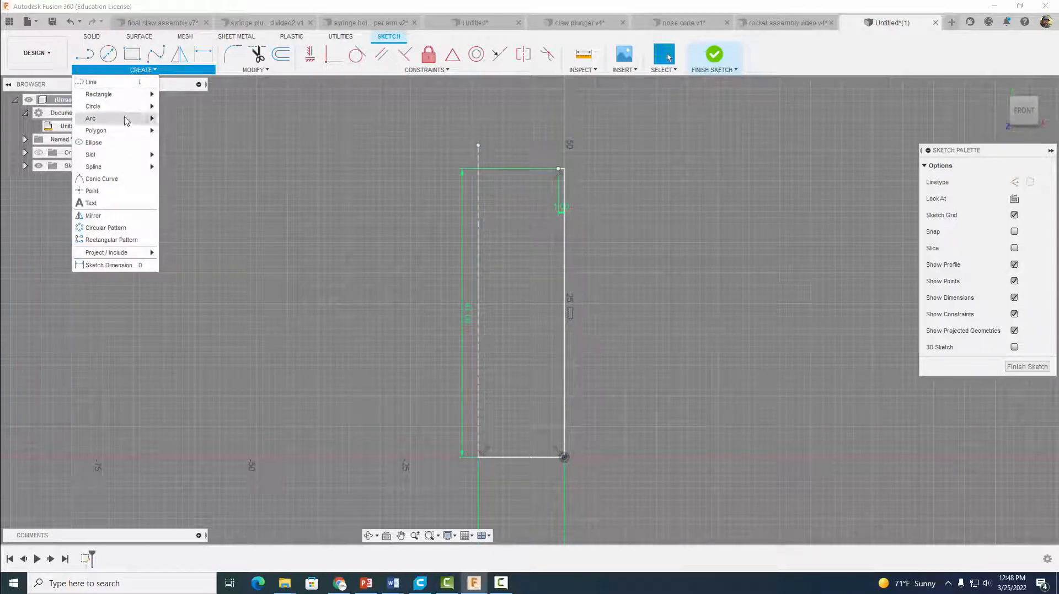
{"action": "mouse_move", "coordinate": [139, 125]}
{"action": "left_click", "coordinate": [182, 118]}
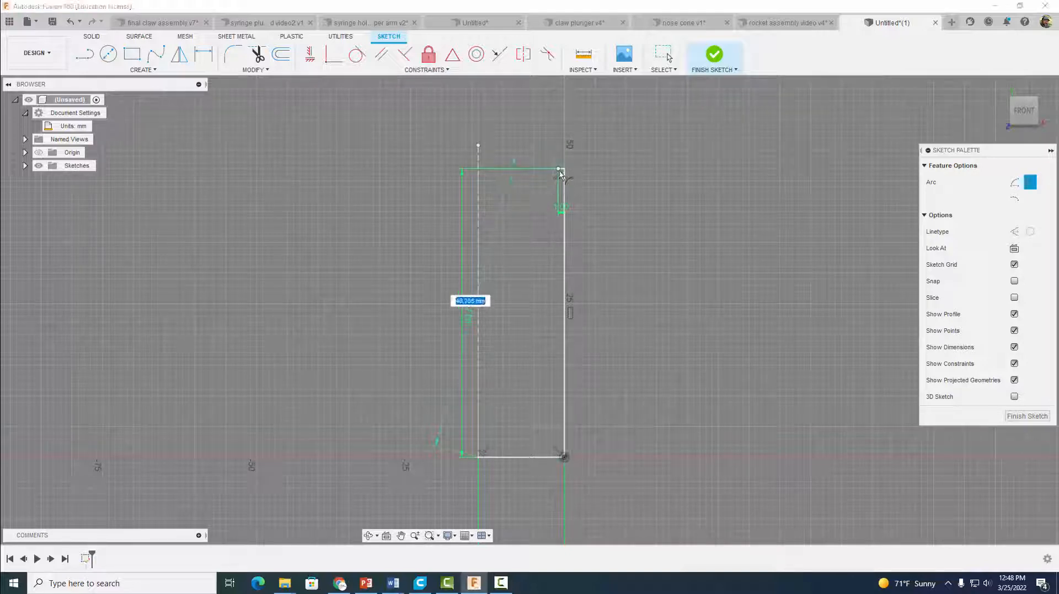
{"action": "scroll", "coordinate": [559, 171], "scroll_direction": "up", "scroll_amount": 1}
{"action": "scroll", "coordinate": [559, 173], "scroll_direction": "up", "scroll_amount": 4}
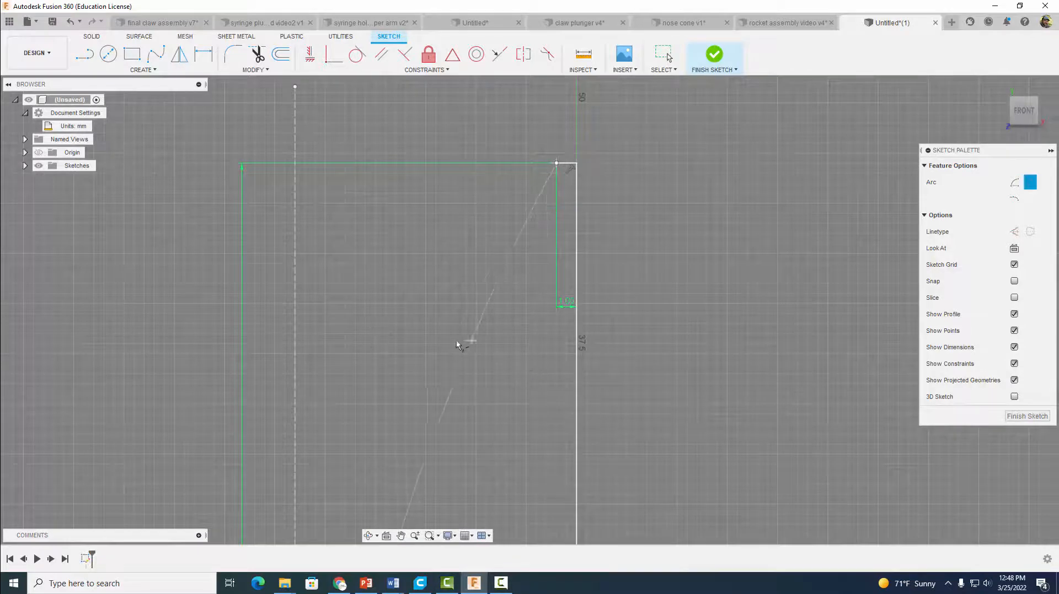
{"action": "scroll", "coordinate": [458, 344], "scroll_direction": "down", "scroll_amount": 4}
{"action": "middle_click_drag", "start_coordinate": [465, 345], "coordinate": [543, 196]}
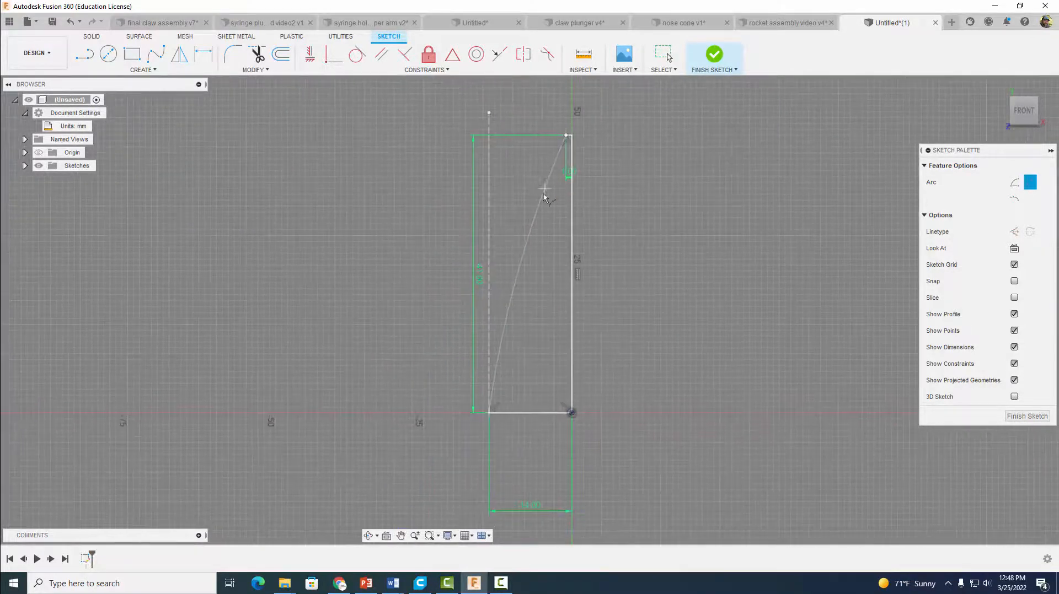
{"action": "left_click", "coordinate": [525, 278]}
Step: Make the arc tangent to the vertical construction line
{"action": "left_click", "coordinate": [357, 55]}
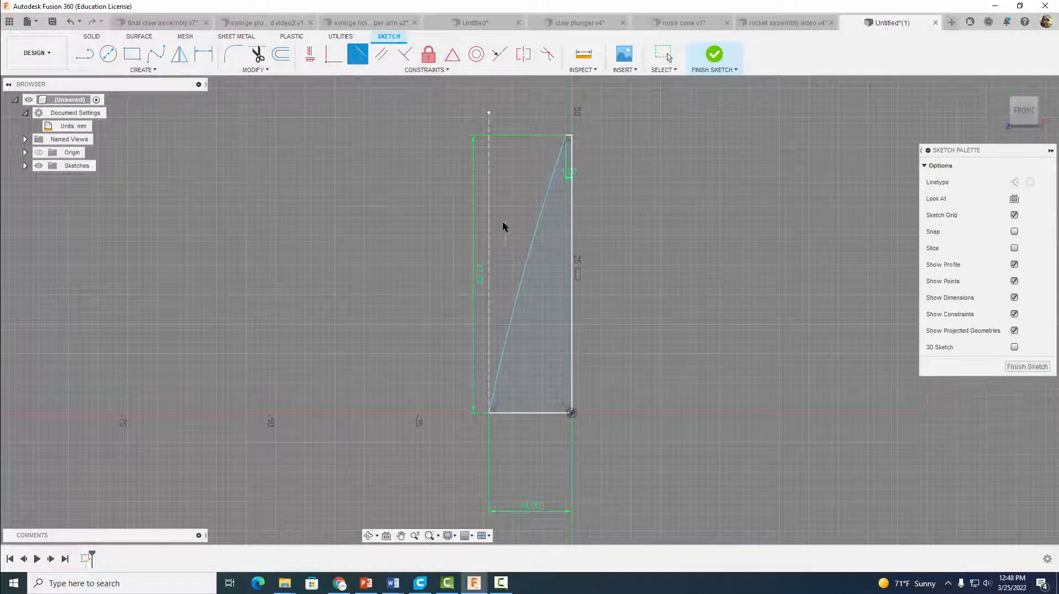
{"action": "left_click", "coordinate": [530, 251]}
{"action": "left_click", "coordinate": [488, 255]}
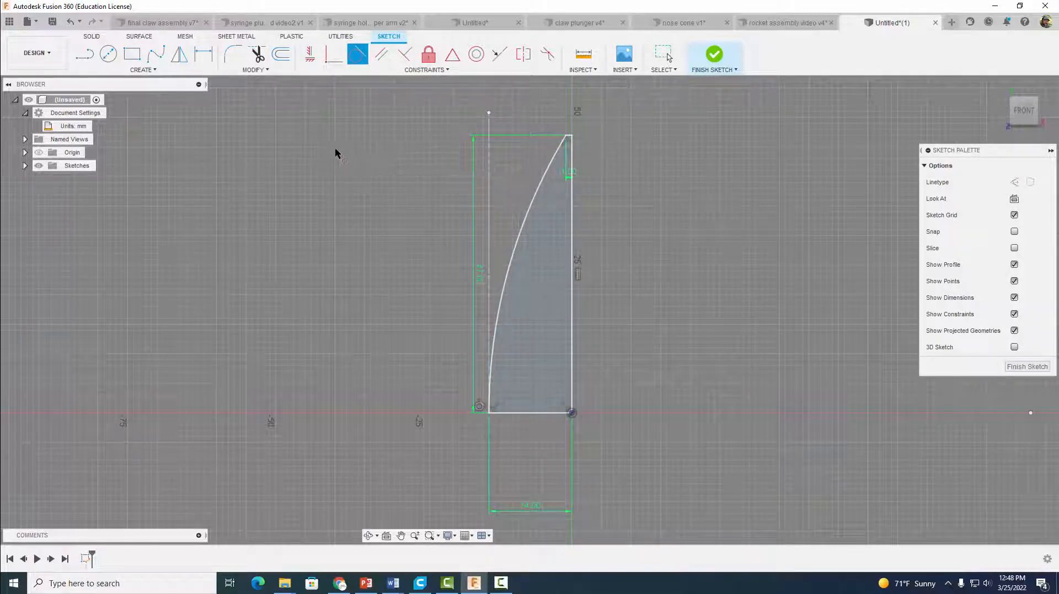
Step: Delete the vertical construction line beside the arc
{"action": "left_click", "coordinate": [256, 55]}
{"action": "key", "text": "Escape"}
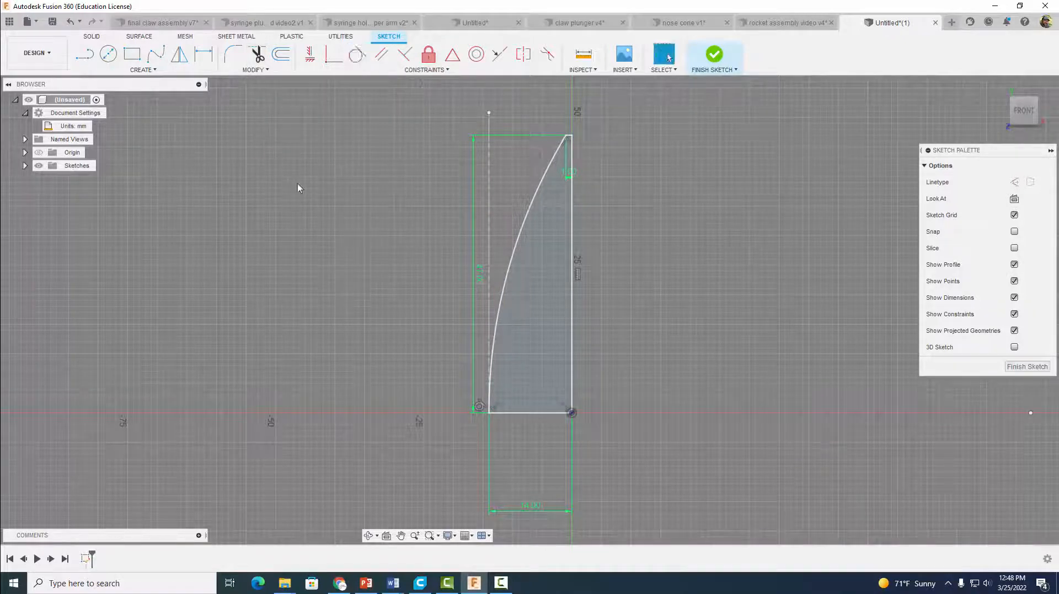
{"action": "left_click", "coordinate": [488, 194]}
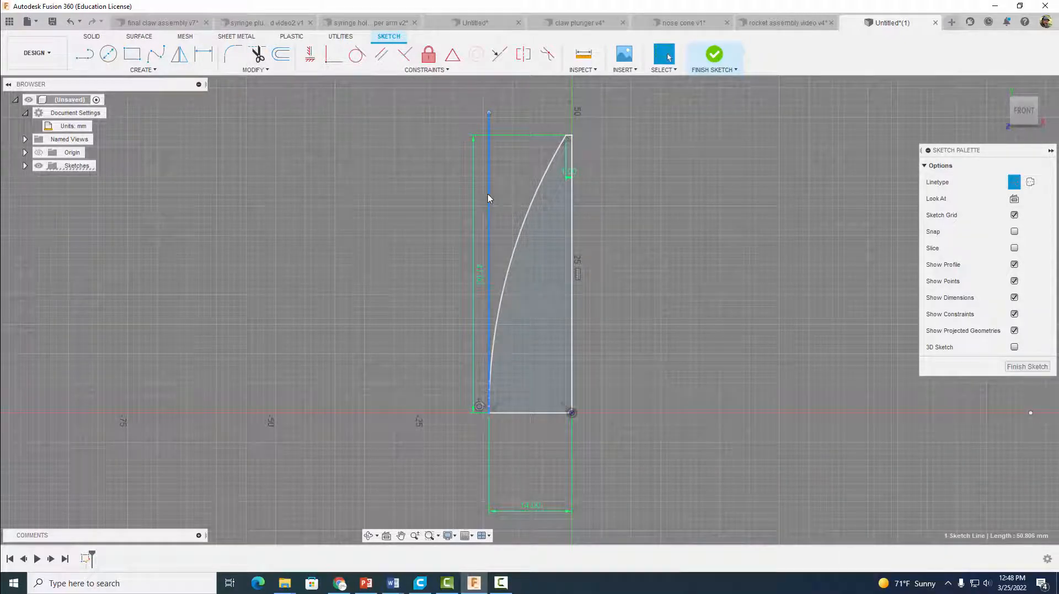
{"action": "key", "text": "Delete"}
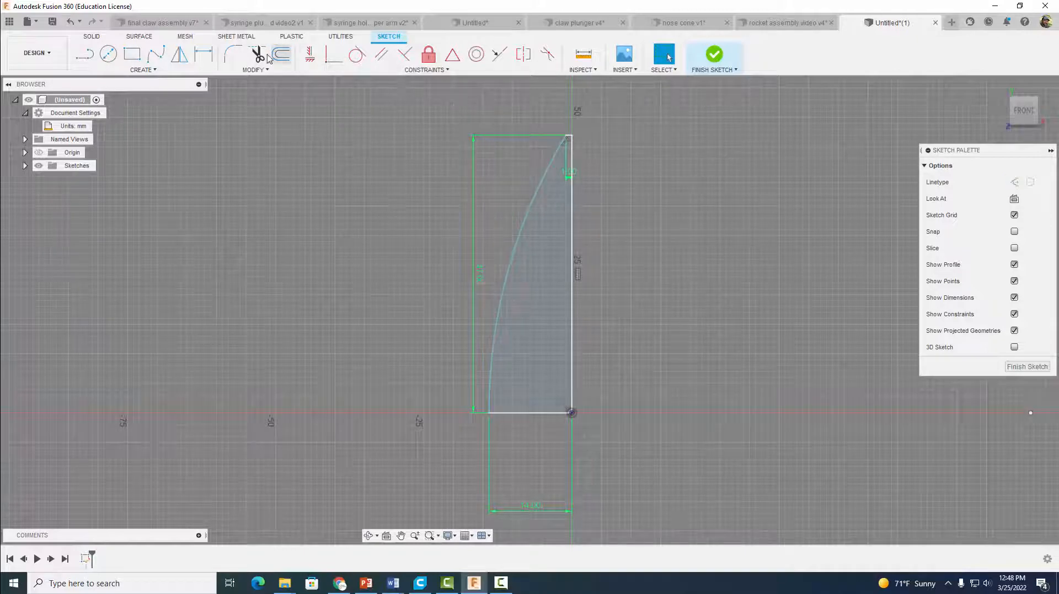
Step: Add a radius dimension to the arc, keeping its current size
{"action": "left_click", "coordinate": [203, 54]}
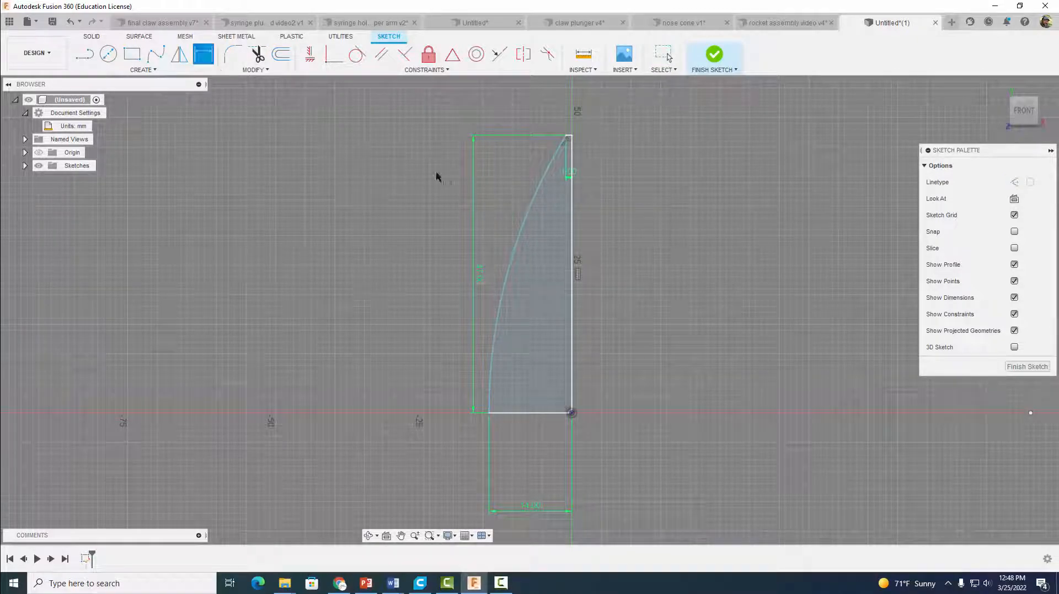
{"action": "left_click", "coordinate": [518, 234]}
{"action": "left_click", "coordinate": [508, 215]}
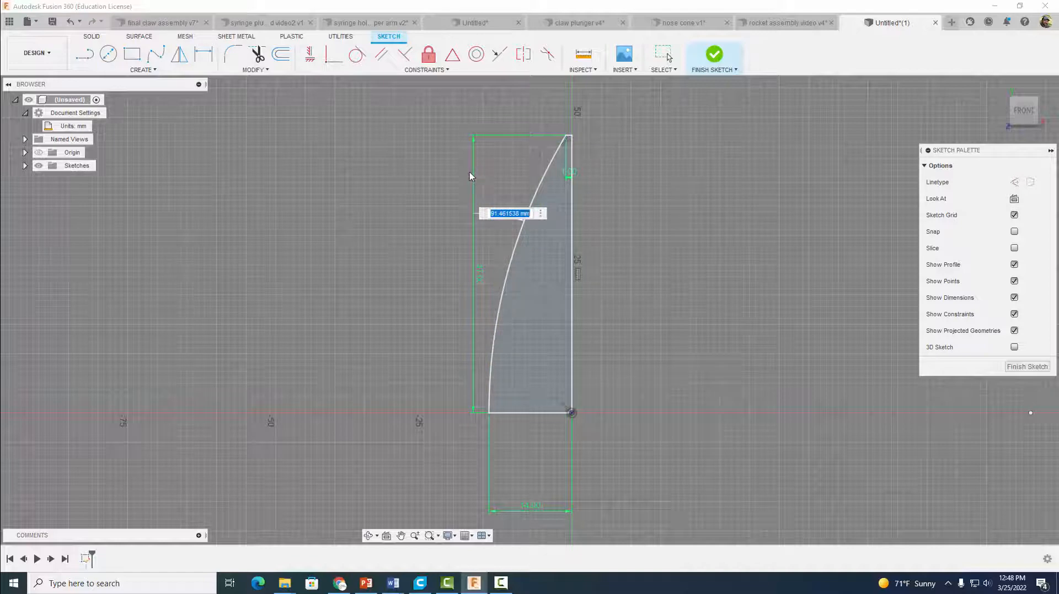
{"action": "key", "text": "Return"}
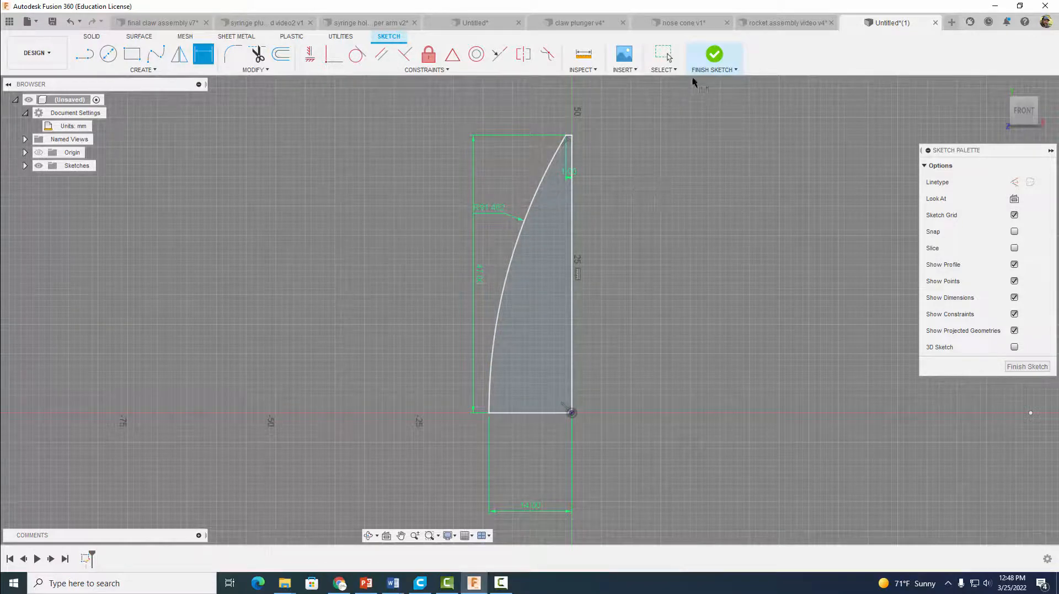
Step: Finish the sketch and revolve the half profile 360 degrees about its vertical straight edge as a new body
{"action": "left_click", "coordinate": [712, 57]}
{"action": "middle_click_drag", "start_coordinate": [783, 265], "coordinate": [756, 305], "text": "shift"}
{"action": "left_click", "coordinate": [131, 53]}
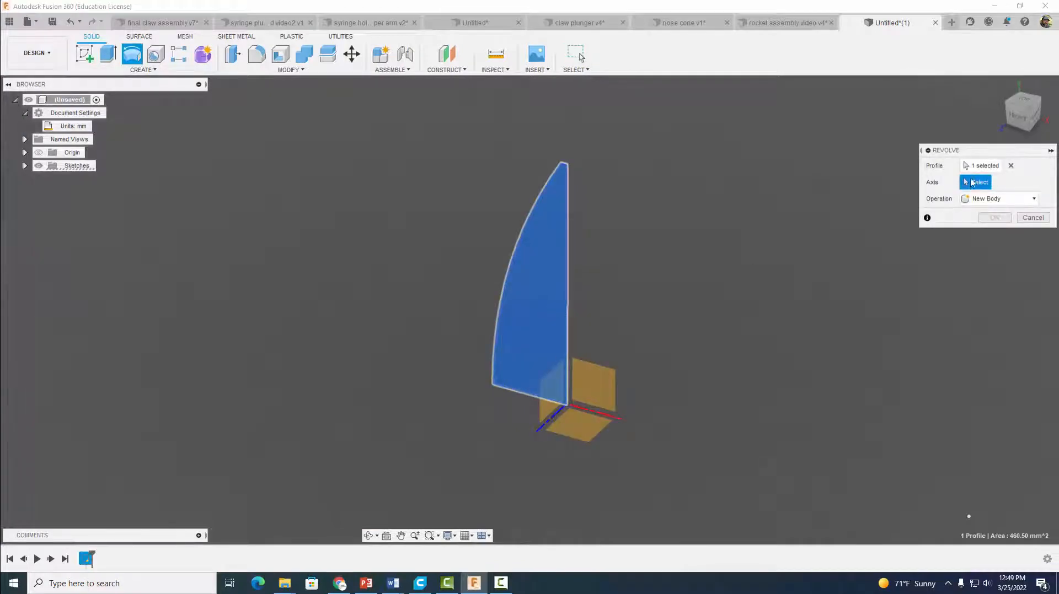
{"action": "left_click", "coordinate": [567, 256]}
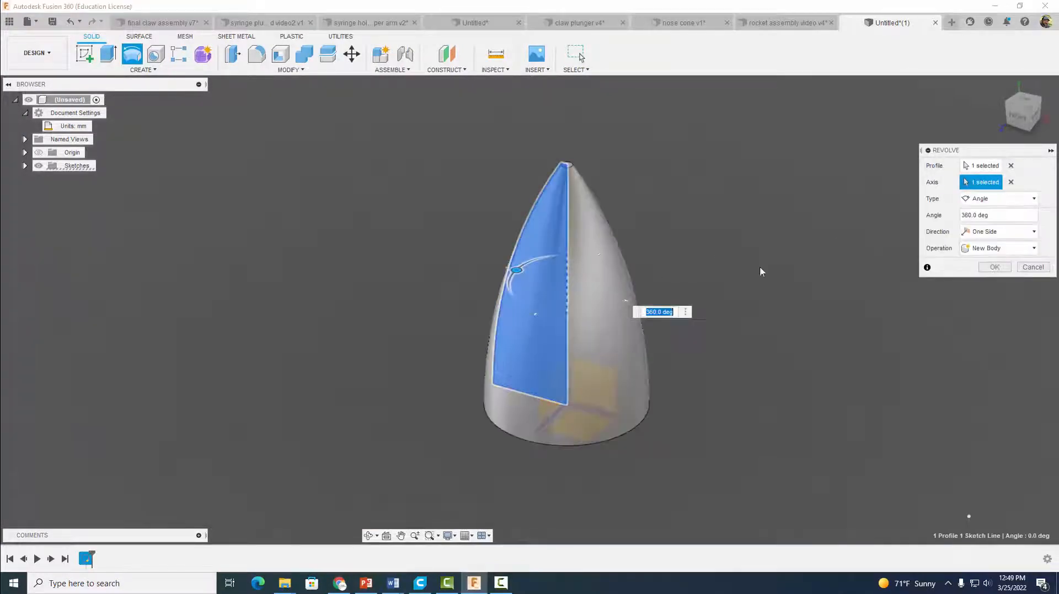
{"action": "left_click", "coordinate": [993, 268]}
Step: Sketch a 16 mm diameter circle centred on the origin on the nose cone's flat base face
{"action": "middle_click_drag", "start_coordinate": [882, 275], "coordinate": [752, 244], "text": "shift"}
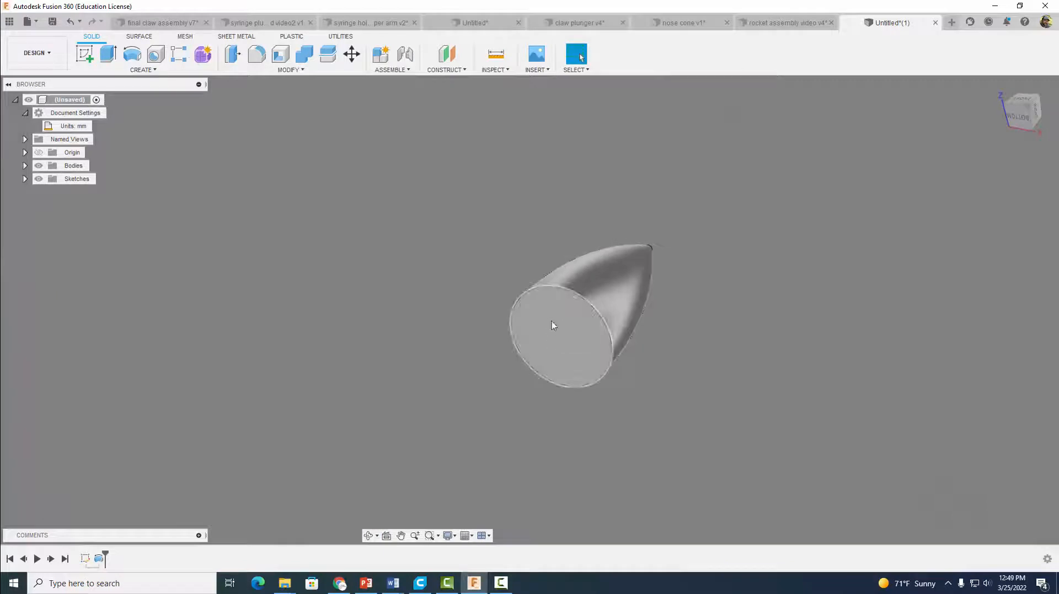
{"action": "left_click", "coordinate": [585, 312]}
{"action": "left_click", "coordinate": [85, 54]}
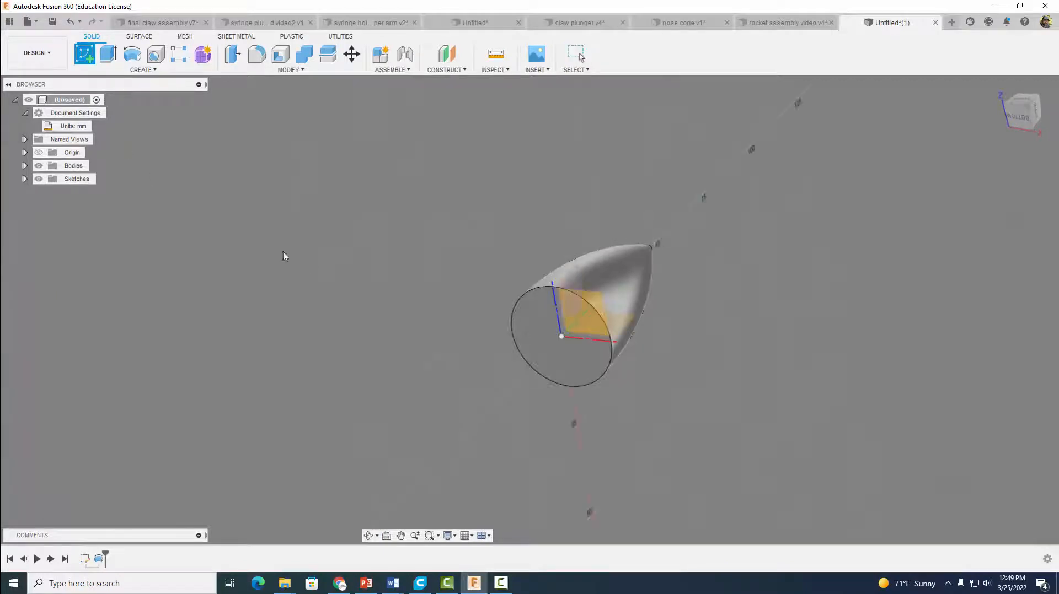
{"action": "left_click", "coordinate": [528, 317]}
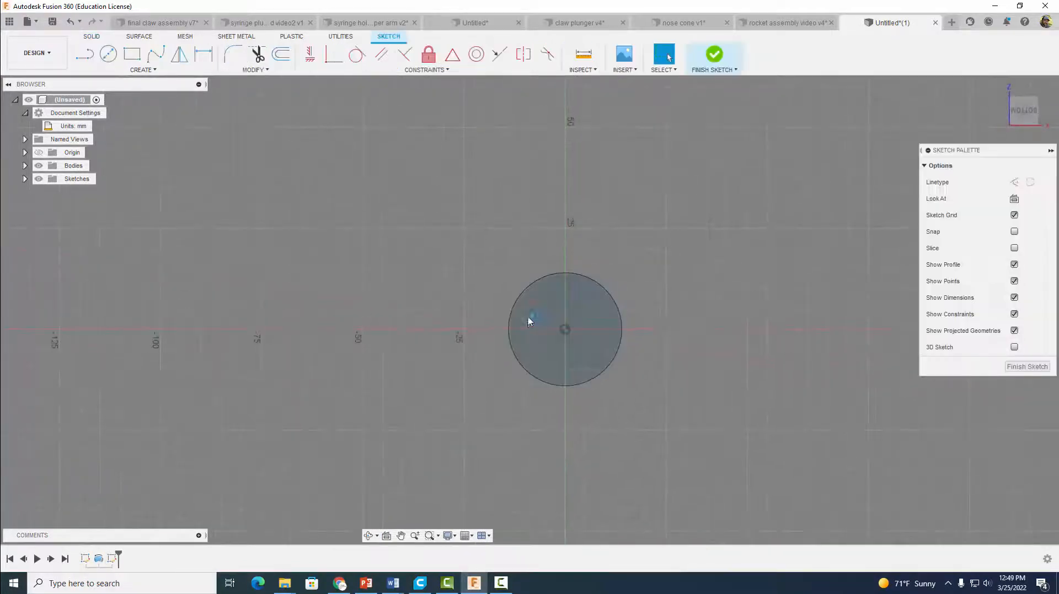
{"action": "left_click", "coordinate": [108, 54]}
{"action": "left_click", "coordinate": [565, 330]}
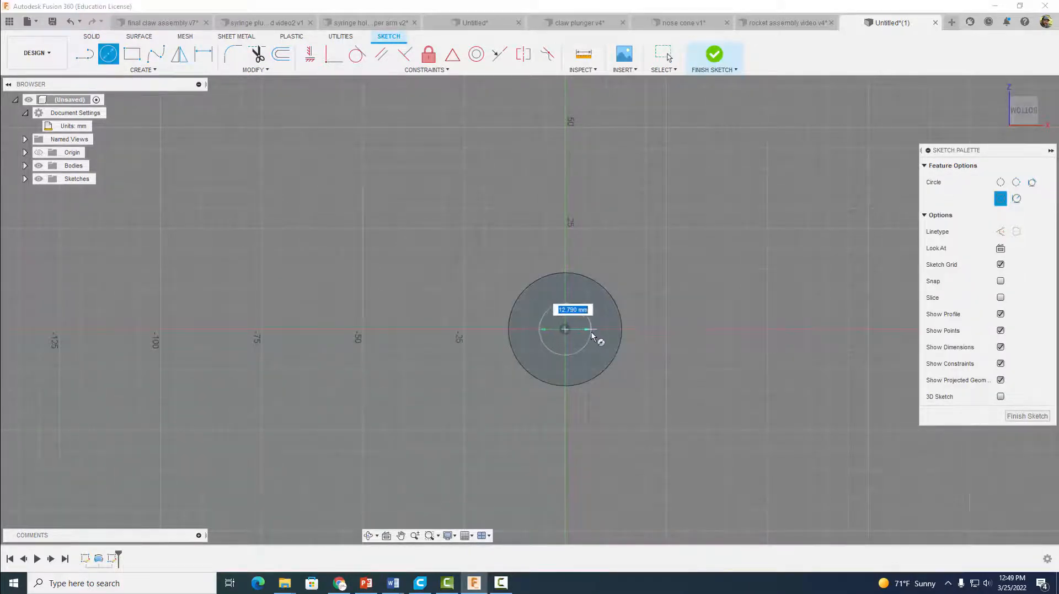
{"action": "key", "text": "Tab"}
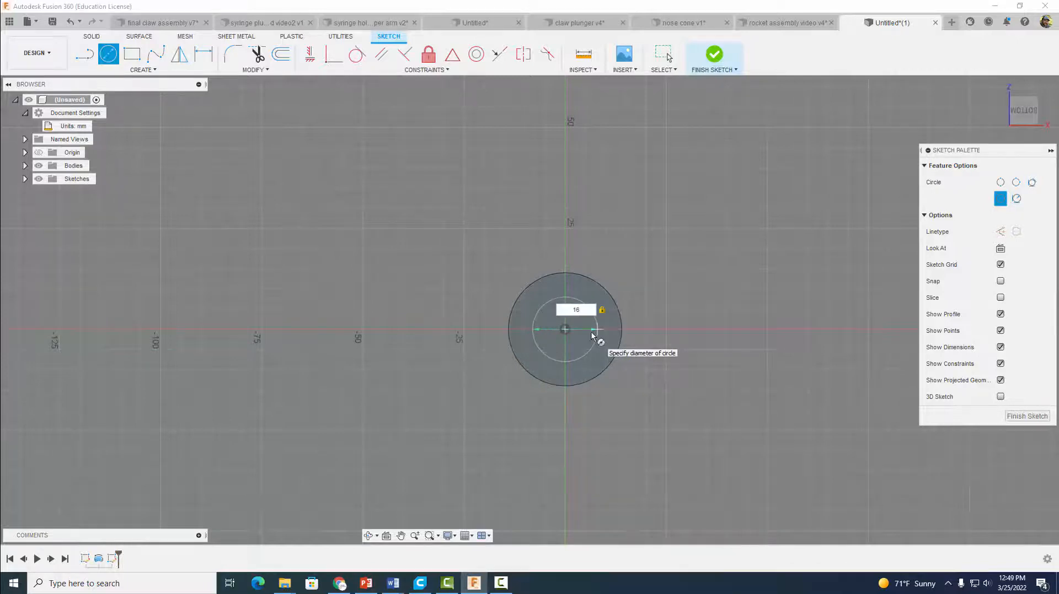
{"action": "key", "text": "Return"}
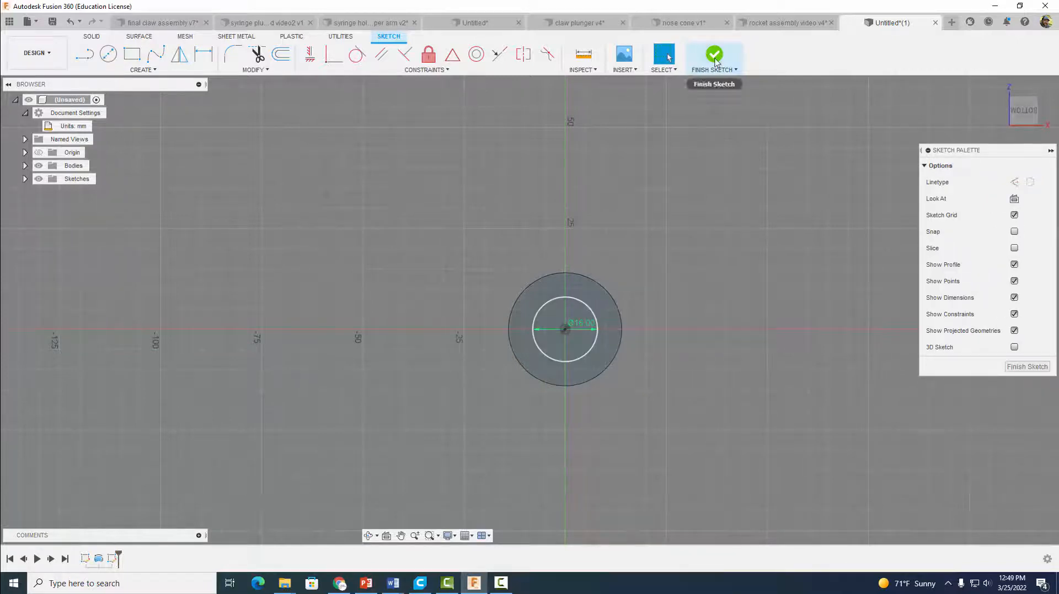
{"action": "left_click", "coordinate": [713, 54]}
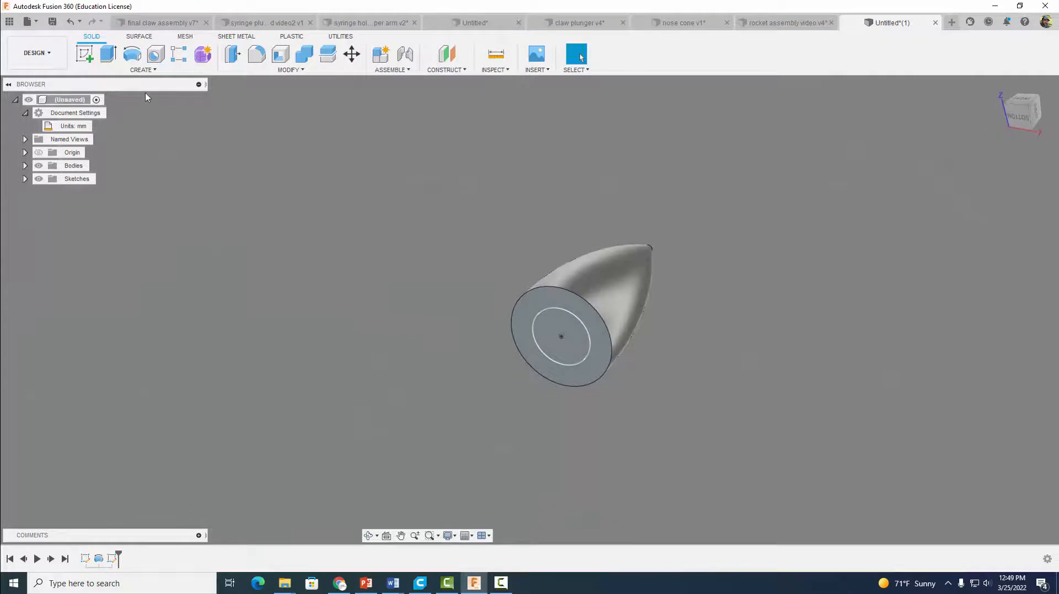
Step: Extrude the 16 mm circle by -11 mm as a cut into the base of the cone
{"action": "left_click", "coordinate": [108, 53]}
{"action": "left_click", "coordinate": [541, 335]}
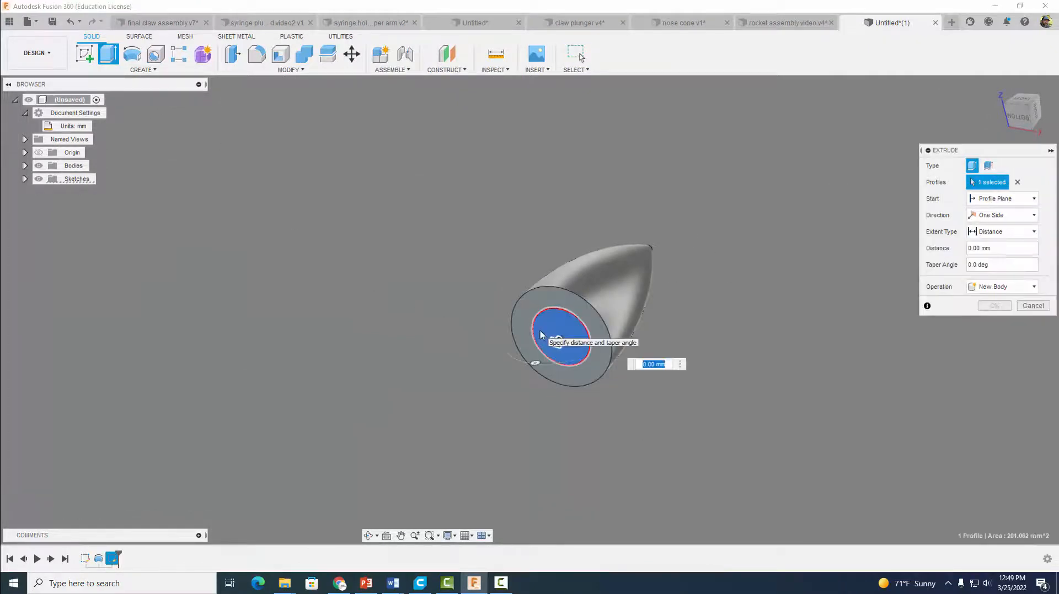
{"action": "type", "text": "-11"}
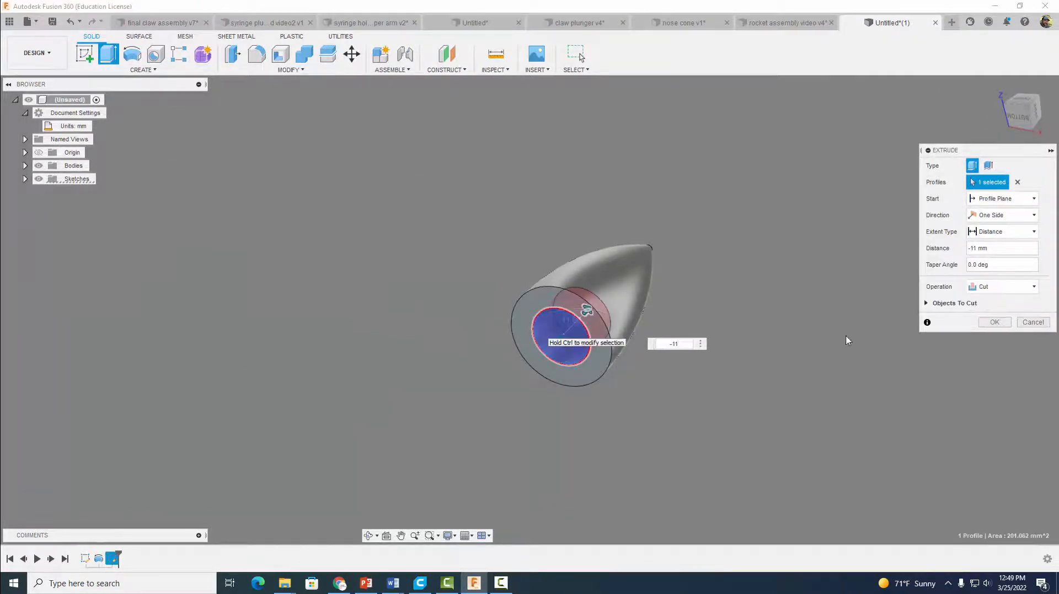
{"action": "left_click", "coordinate": [994, 322]}
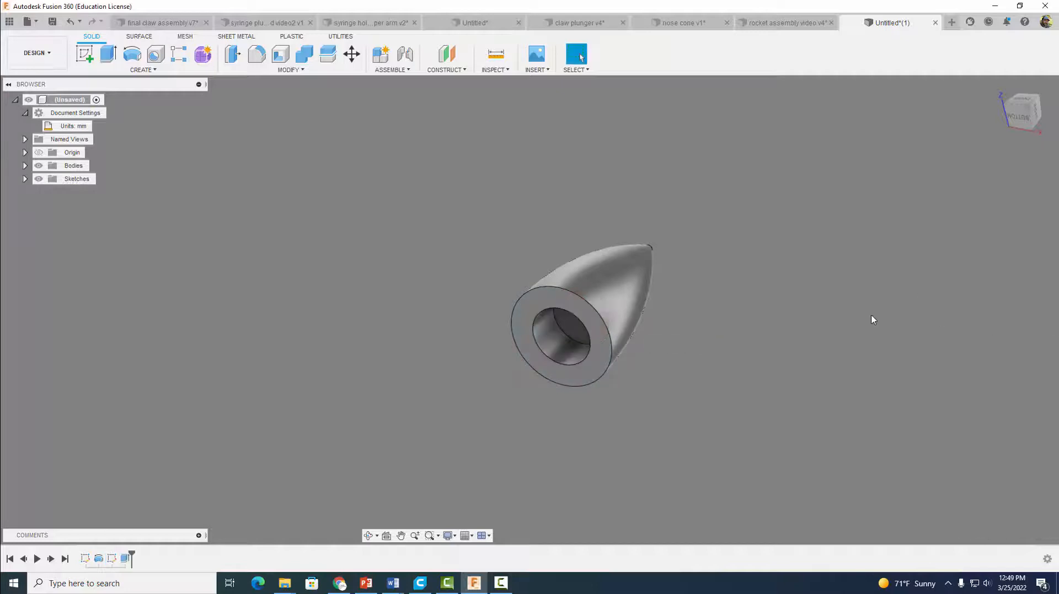
Step: Chamfer the rim edge of the hole in the base with an equal distance of 0.5 mm
{"action": "left_click", "coordinate": [276, 71]}
{"action": "left_click", "coordinate": [244, 106]}
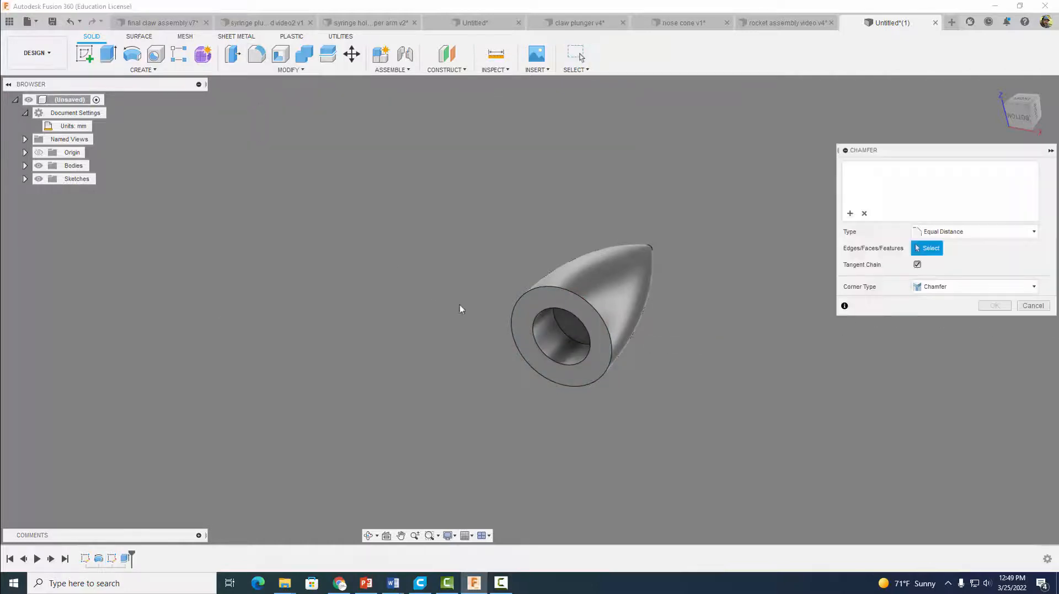
{"action": "left_click", "coordinate": [538, 343]}
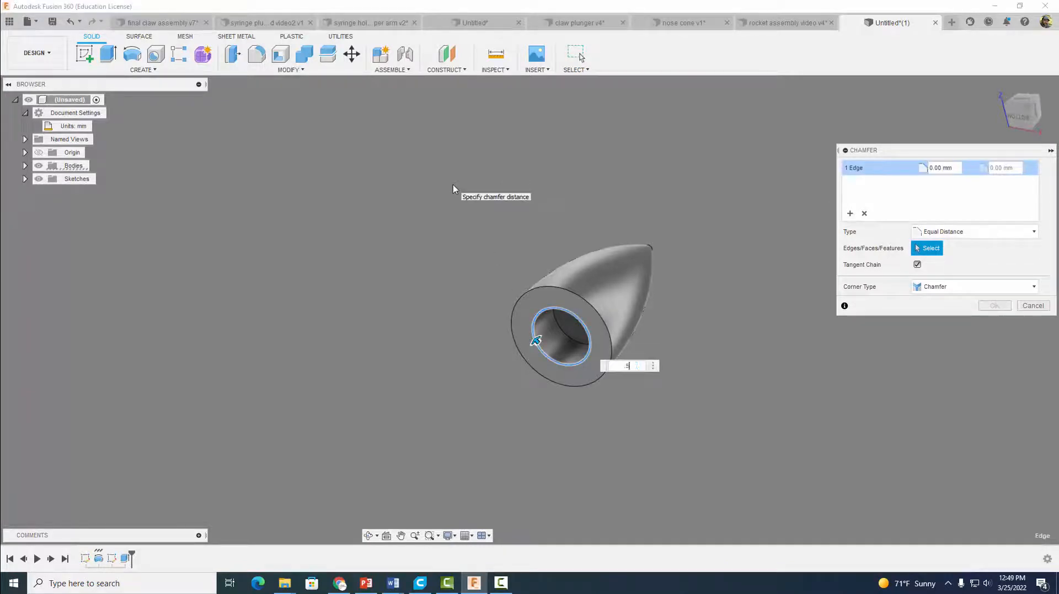
{"action": "type", "text": ".5"}
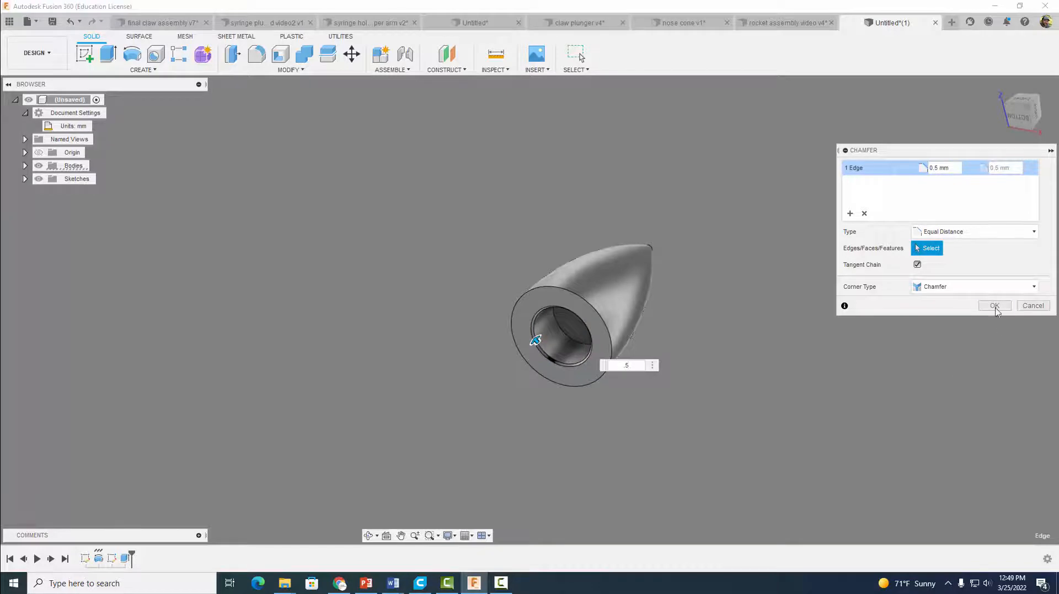
{"action": "left_click", "coordinate": [994, 306]}
Step: Add a modeled, full-length, right-hand M16x2 ISO Metric thread of class 6H to the hole's cylindrical wall
{"action": "left_click", "coordinate": [142, 69]}
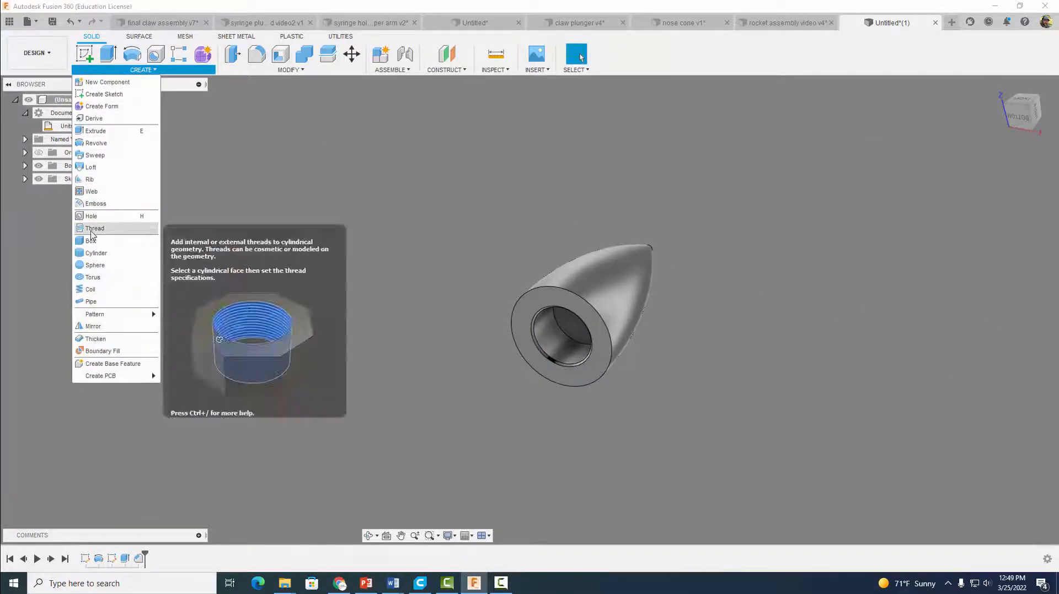
{"action": "left_click", "coordinate": [98, 227]}
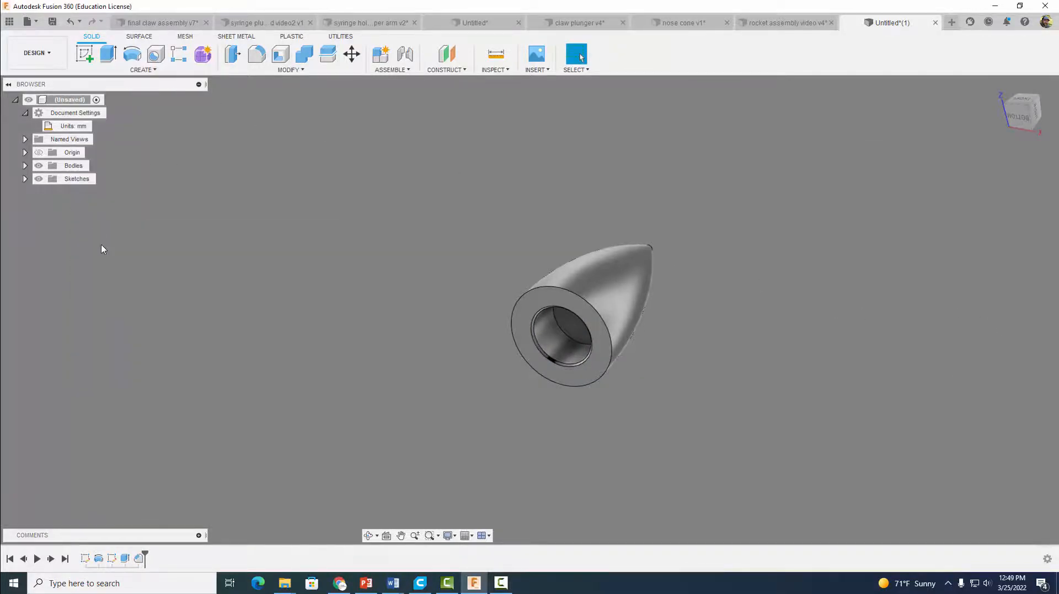
{"action": "left_click", "coordinate": [551, 339]}
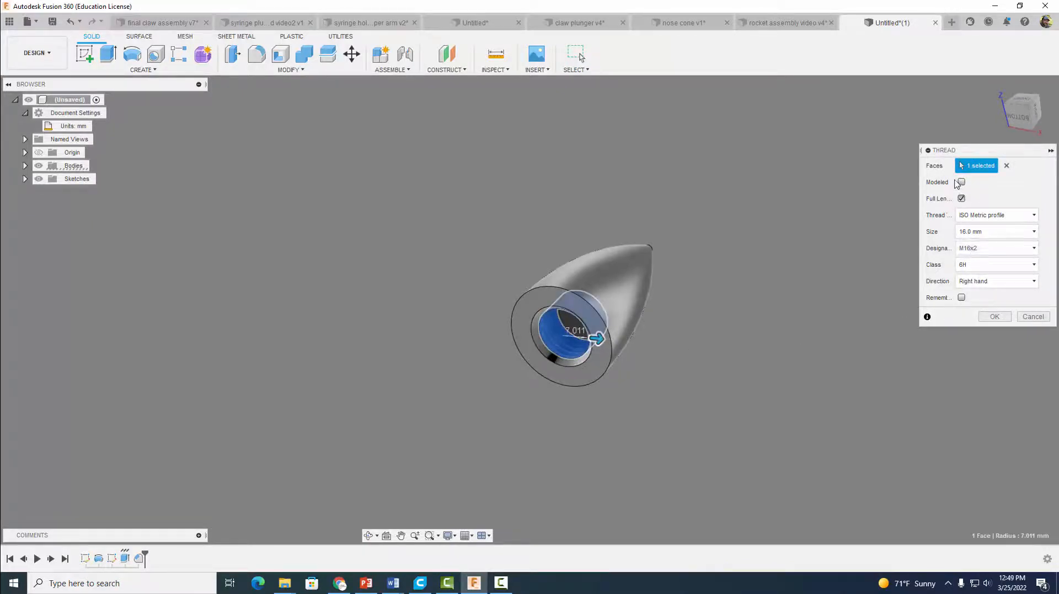
{"action": "left_click", "coordinate": [962, 182]}
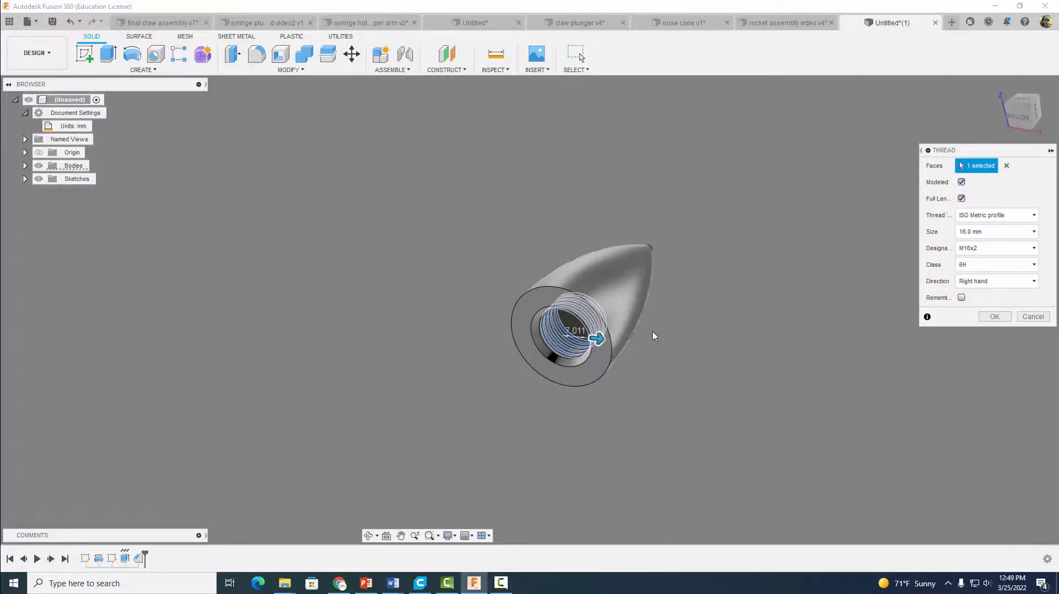
{"action": "scroll", "coordinate": [654, 337], "scroll_direction": "up", "scroll_amount": 3}
{"action": "middle_click_drag", "start_coordinate": [603, 307], "coordinate": [802, 273], "text": "shift"}
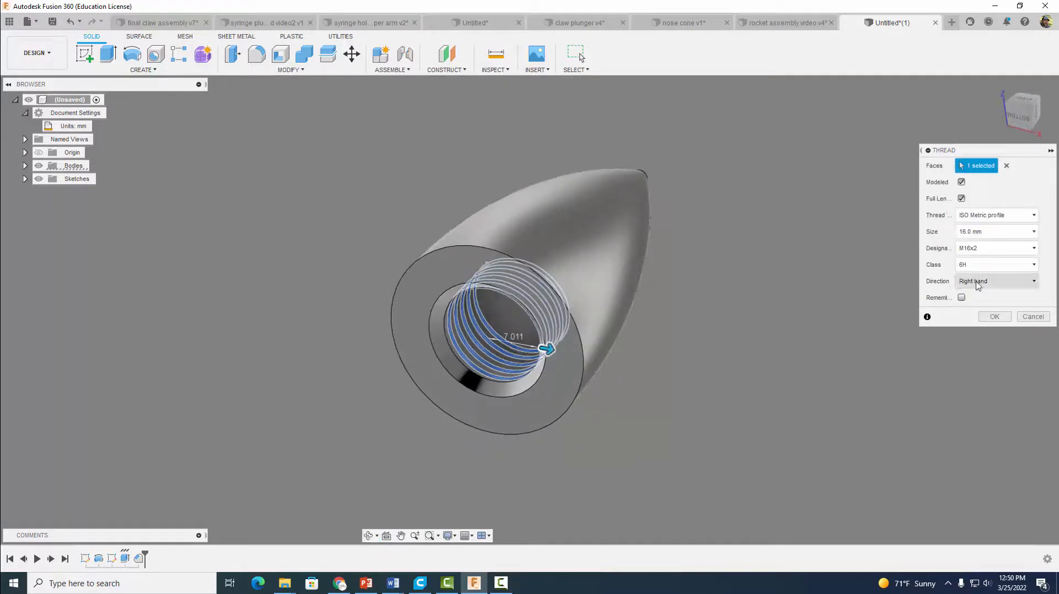
{"action": "left_click", "coordinate": [994, 316]}
Step: Assign the ABS Plastic physical material to the nose cone body
{"action": "middle_click_drag", "start_coordinate": [753, 298], "coordinate": [739, 366], "text": "shift"}
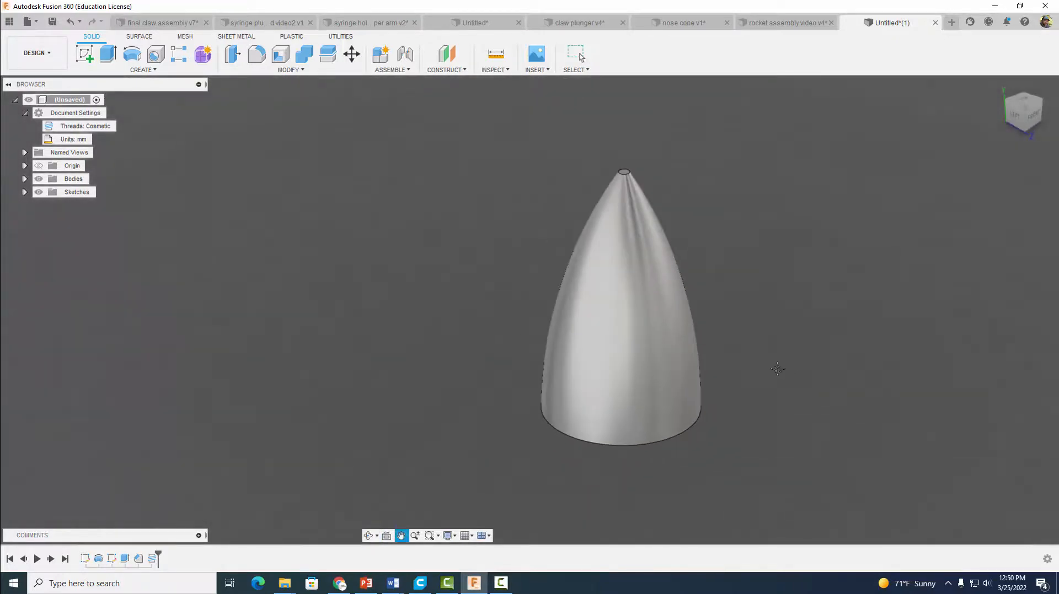
{"action": "left_click", "coordinate": [279, 70]}
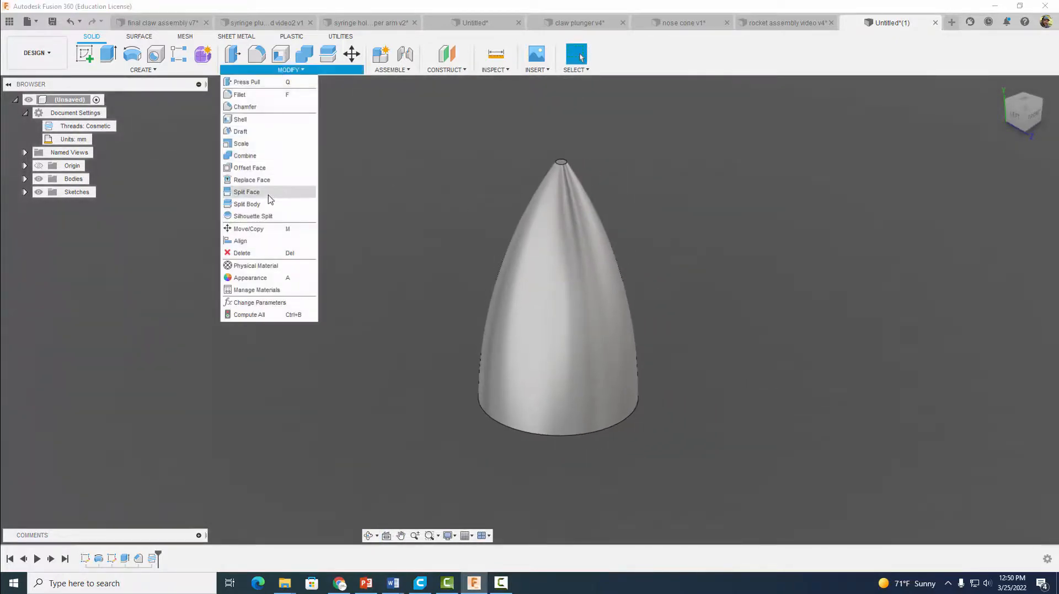
{"action": "left_click", "coordinate": [260, 267]}
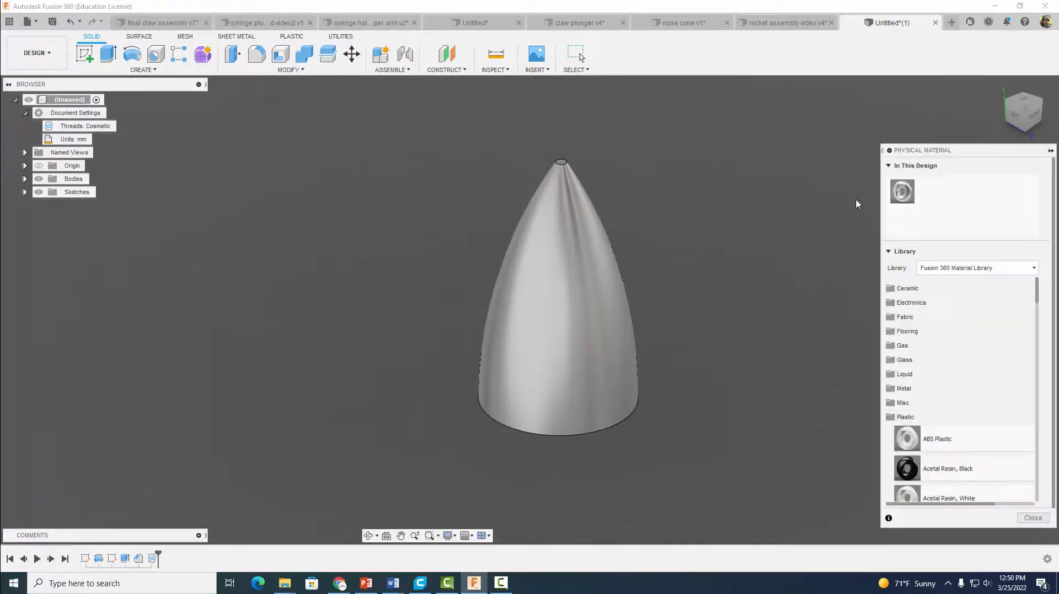
{"action": "left_click_drag", "start_coordinate": [937, 439], "coordinate": [551, 364]}
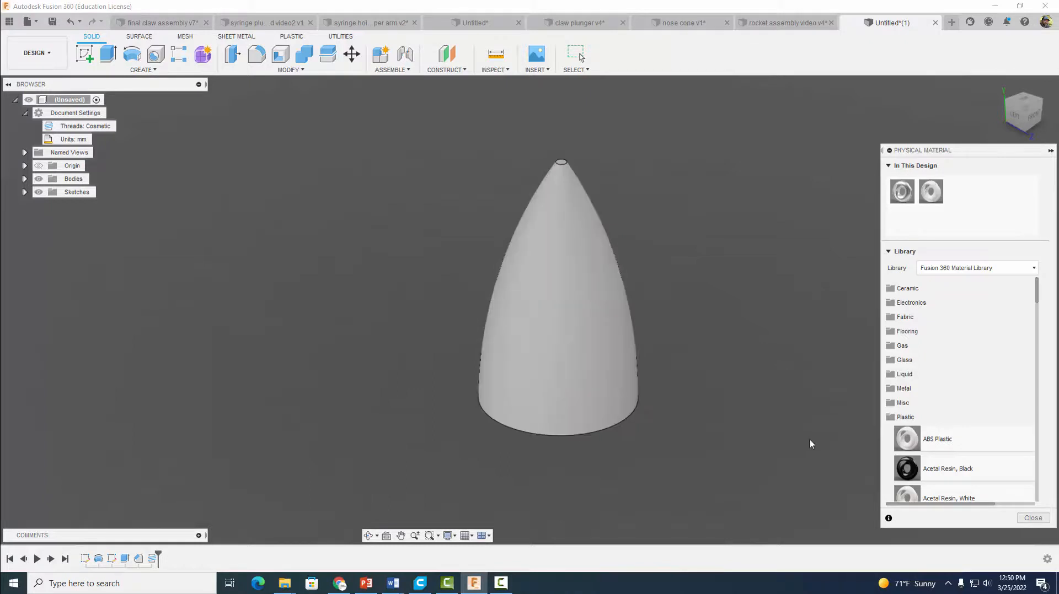
{"action": "left_click", "coordinate": [1033, 519]}
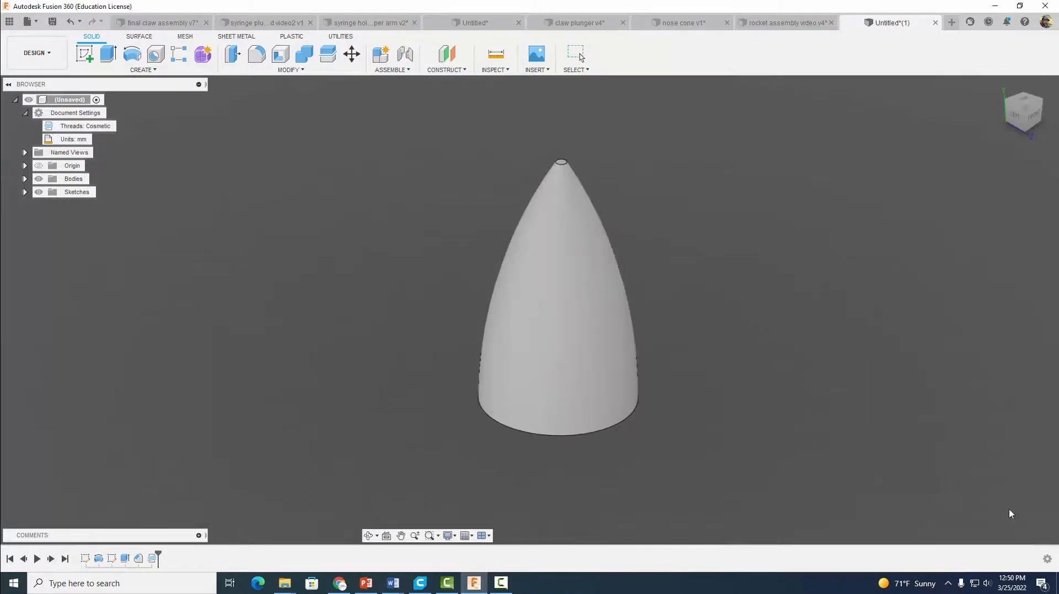
Step: Apply the Paint - Enamel Glossy (Red) appearance to the whole nose cone body
{"action": "left_click", "coordinate": [289, 69]}
{"action": "left_click", "coordinate": [251, 278]}
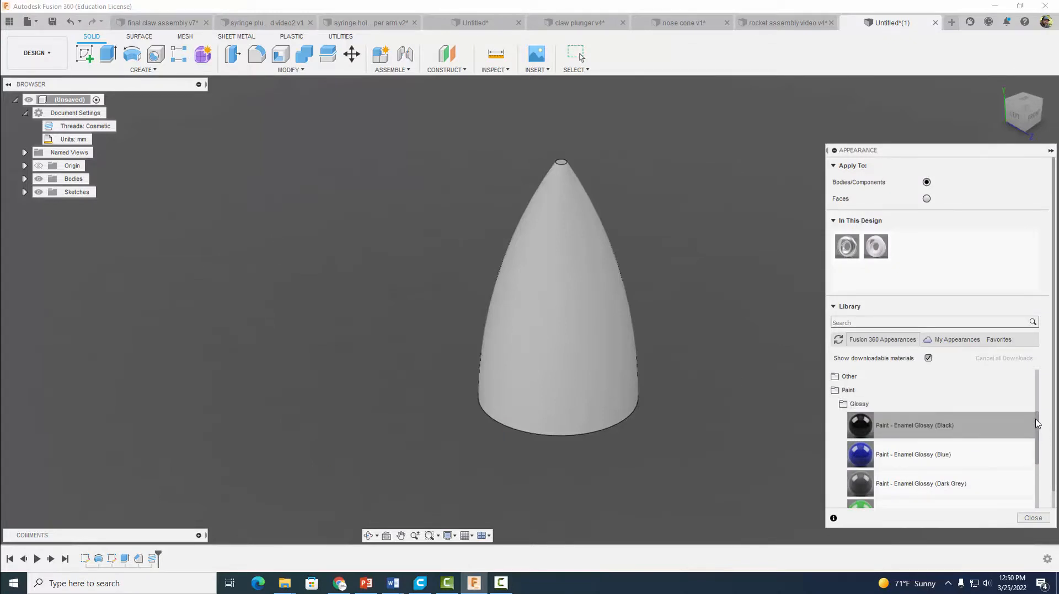
{"action": "scroll", "coordinate": [1002, 449], "scroll_direction": "down", "scroll_amount": 3}
{"action": "left_click_drag", "start_coordinate": [933, 440], "coordinate": [618, 370]}
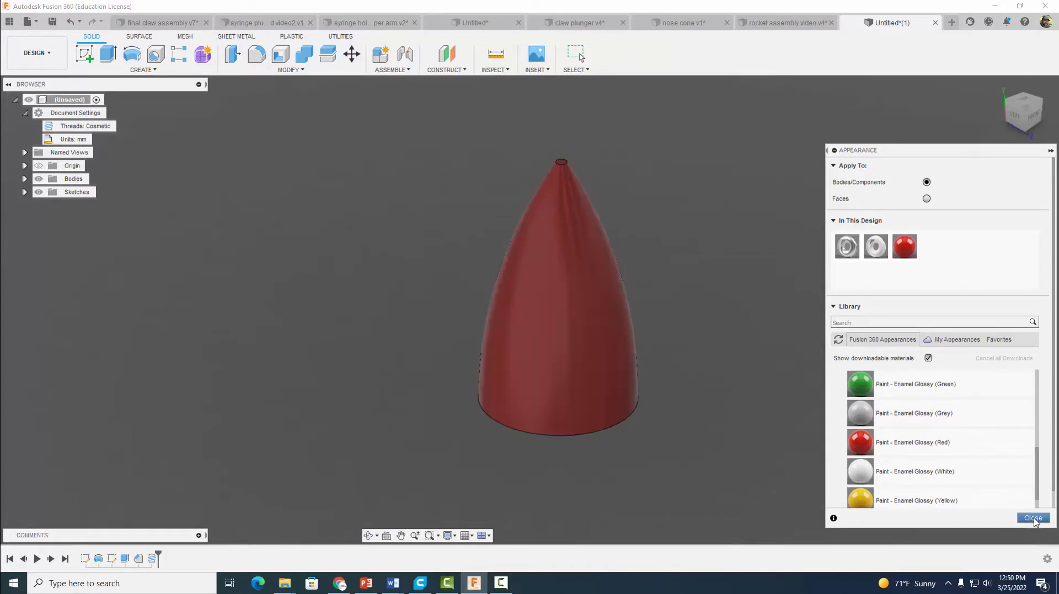
{"action": "left_click", "coordinate": [1033, 519]}
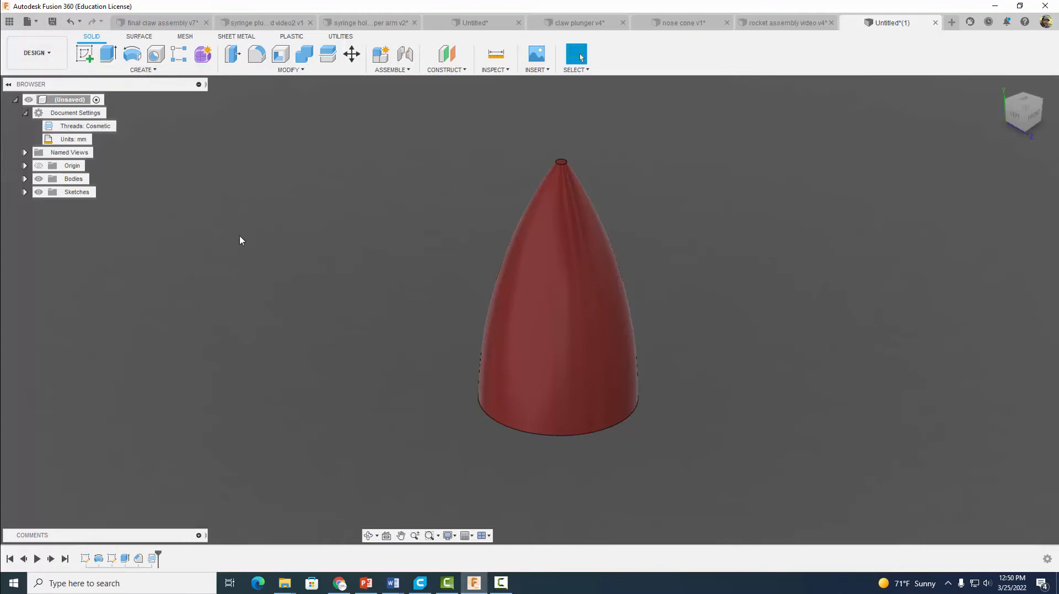
Step: Save the nose cone design
{"action": "key", "text": "ctrl+s"}
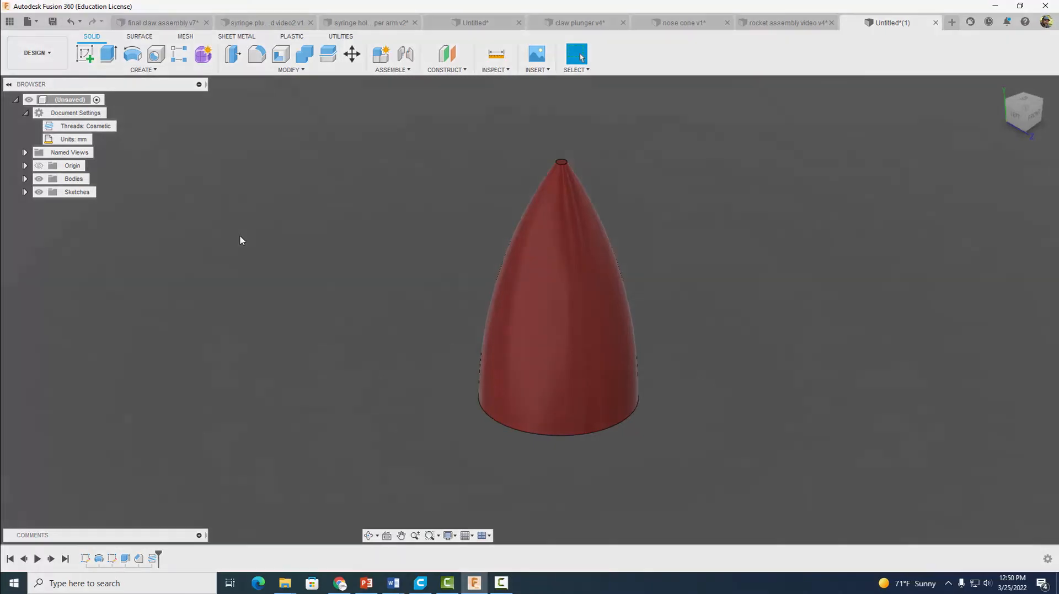